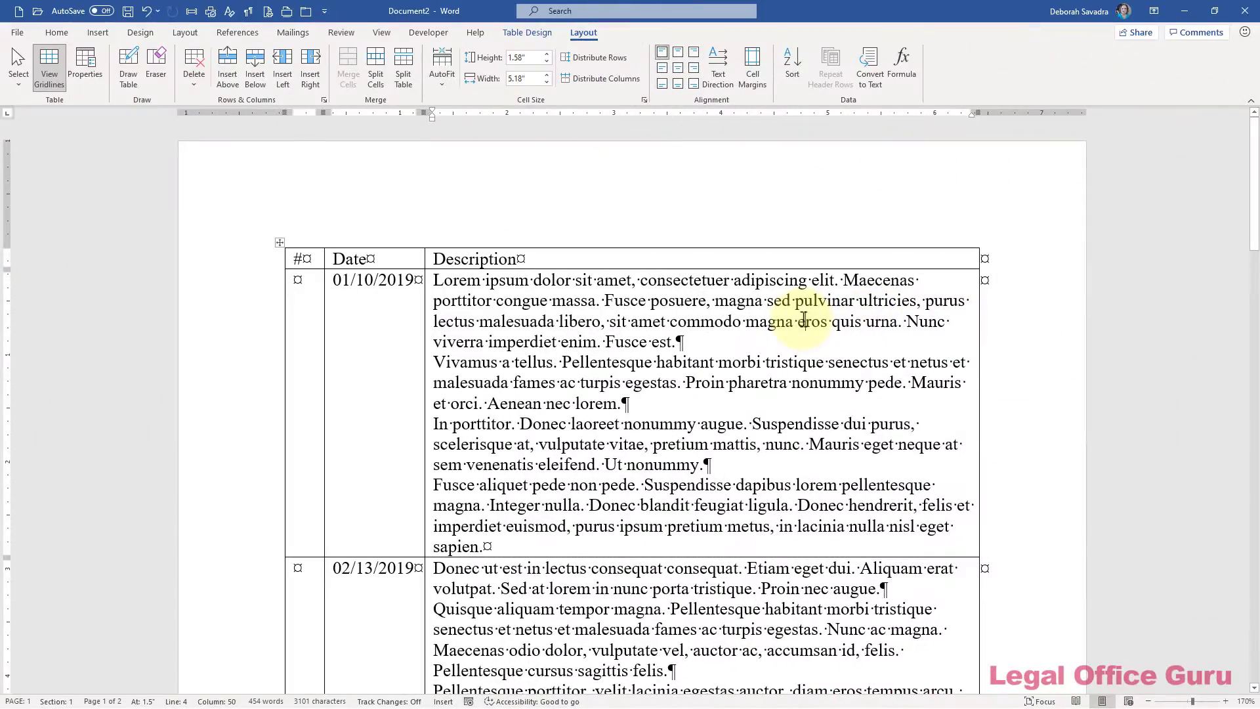
Step: Scroll down to page 2 and back to review how the table splits across pages
scroll(803, 320, "down", 4)
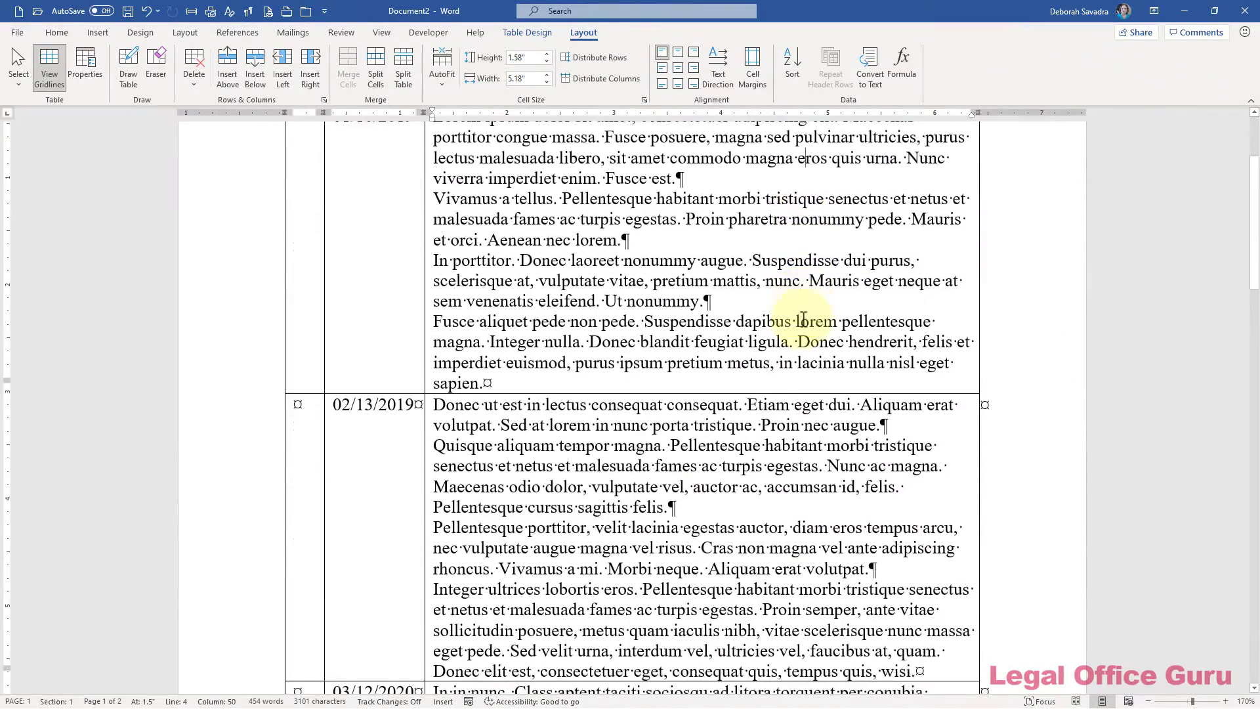
scroll(804, 320, "down", 7)
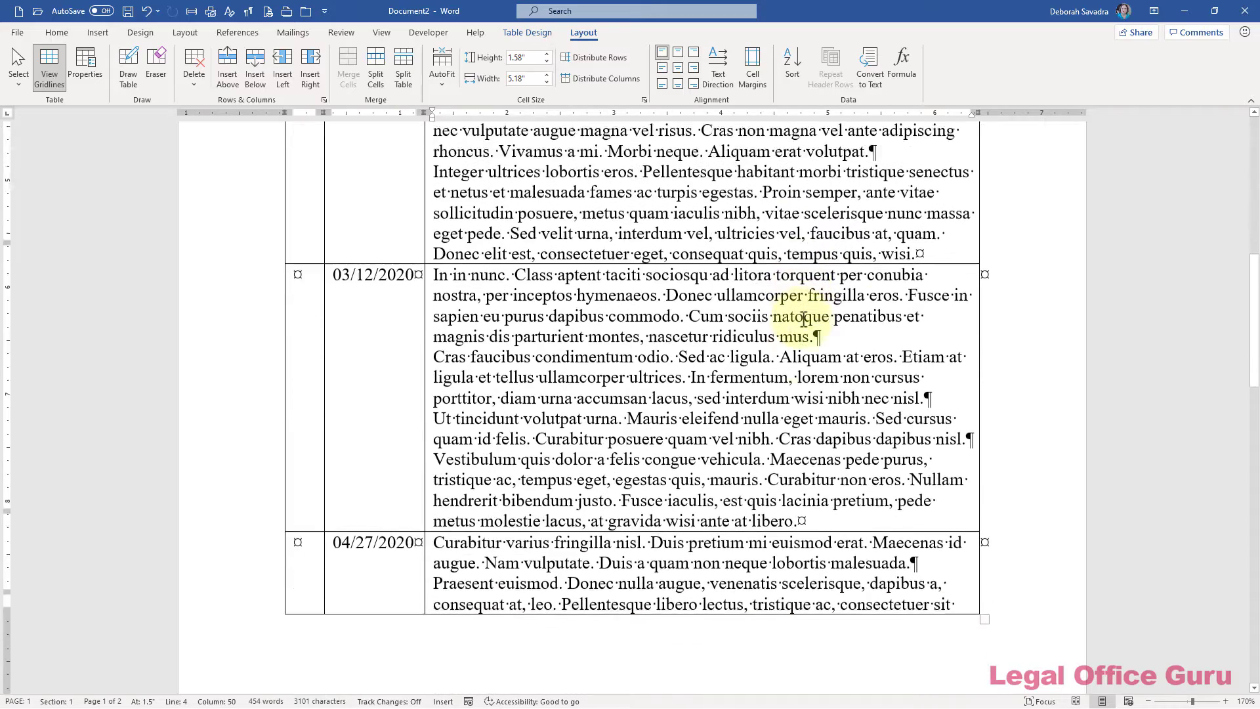
scroll(803, 319, "down", 4)
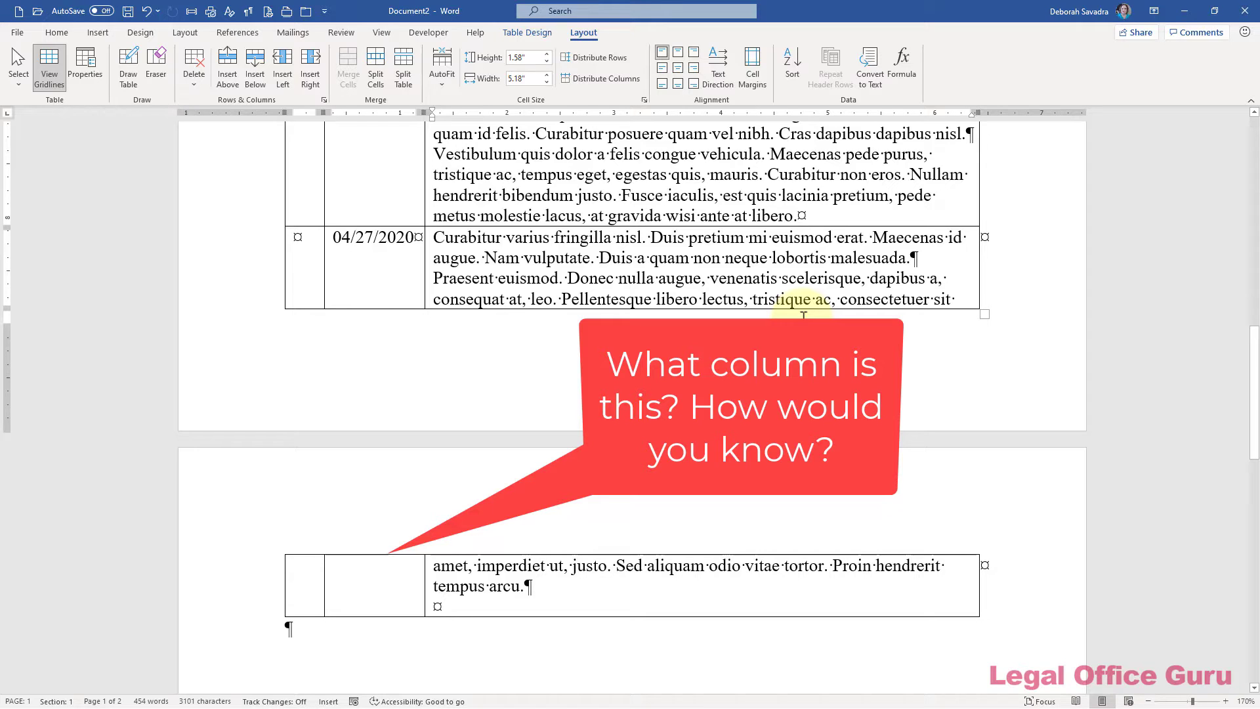
scroll(803, 315, "up", 3)
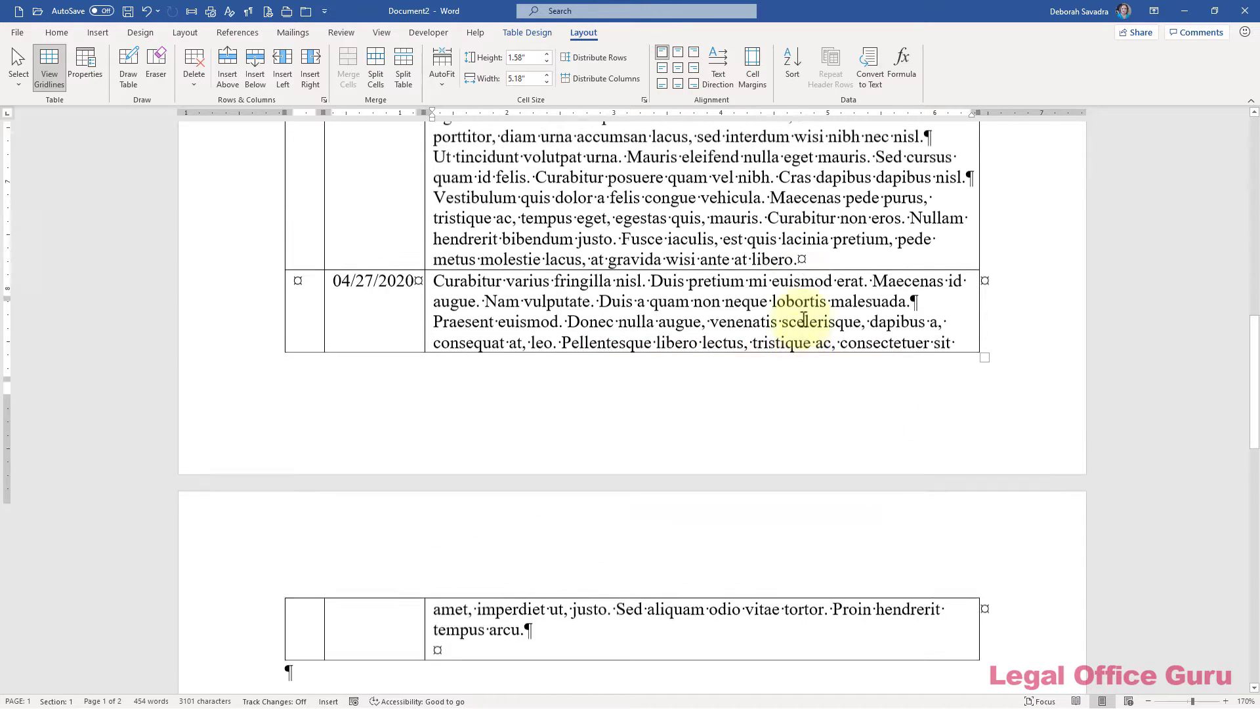
scroll(804, 319, "up", 8)
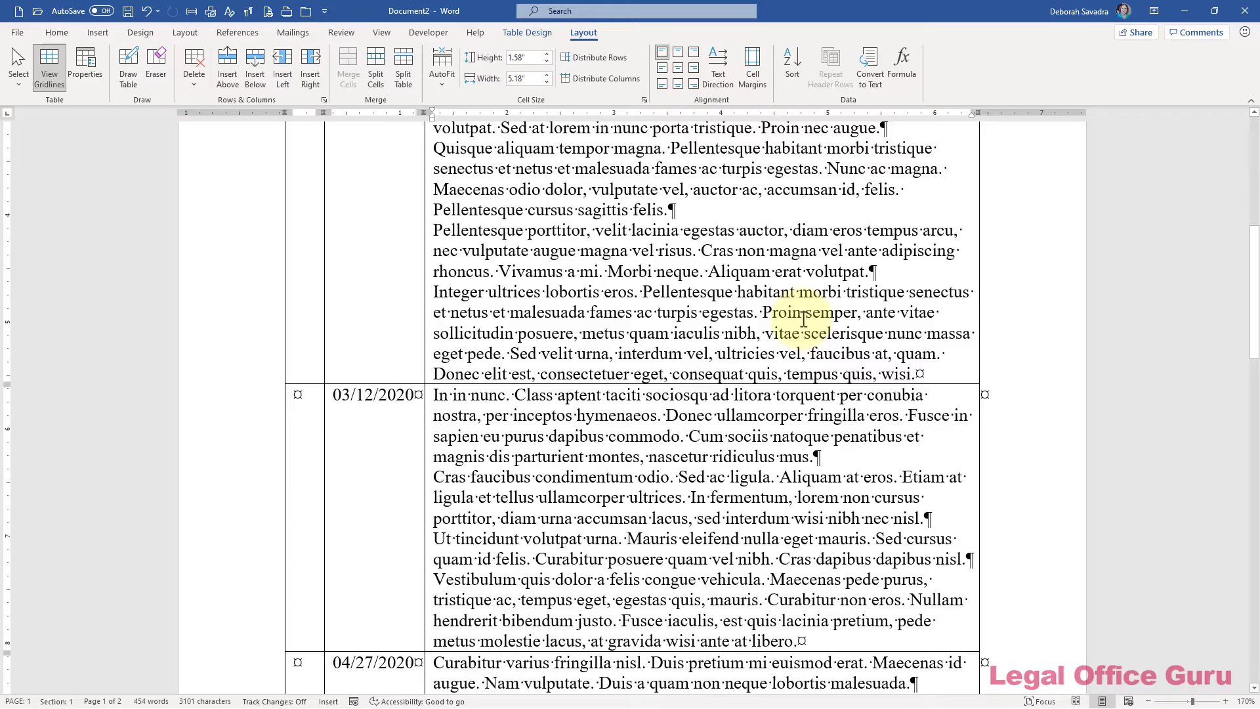
scroll(804, 320, "up", 6)
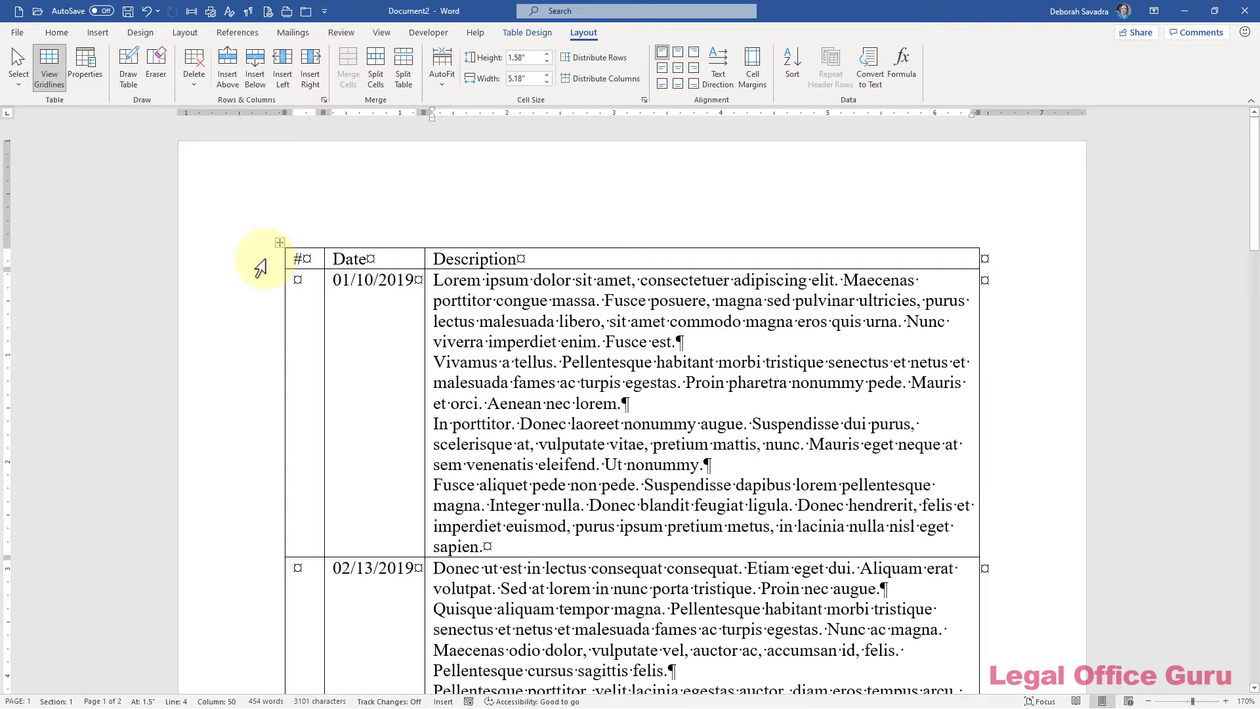
Step: Set the #, Date, Description header row to repeat, then confirm it on page 2
left_click(261, 268)
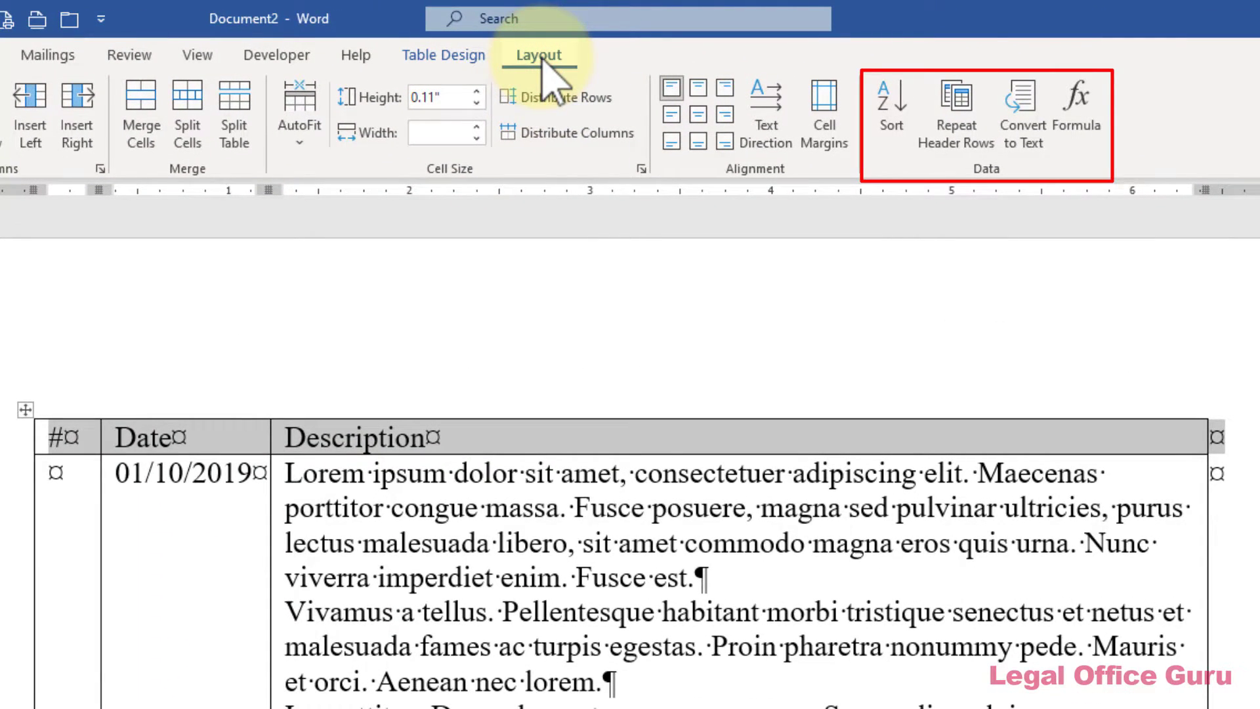
left_click(935, 133)
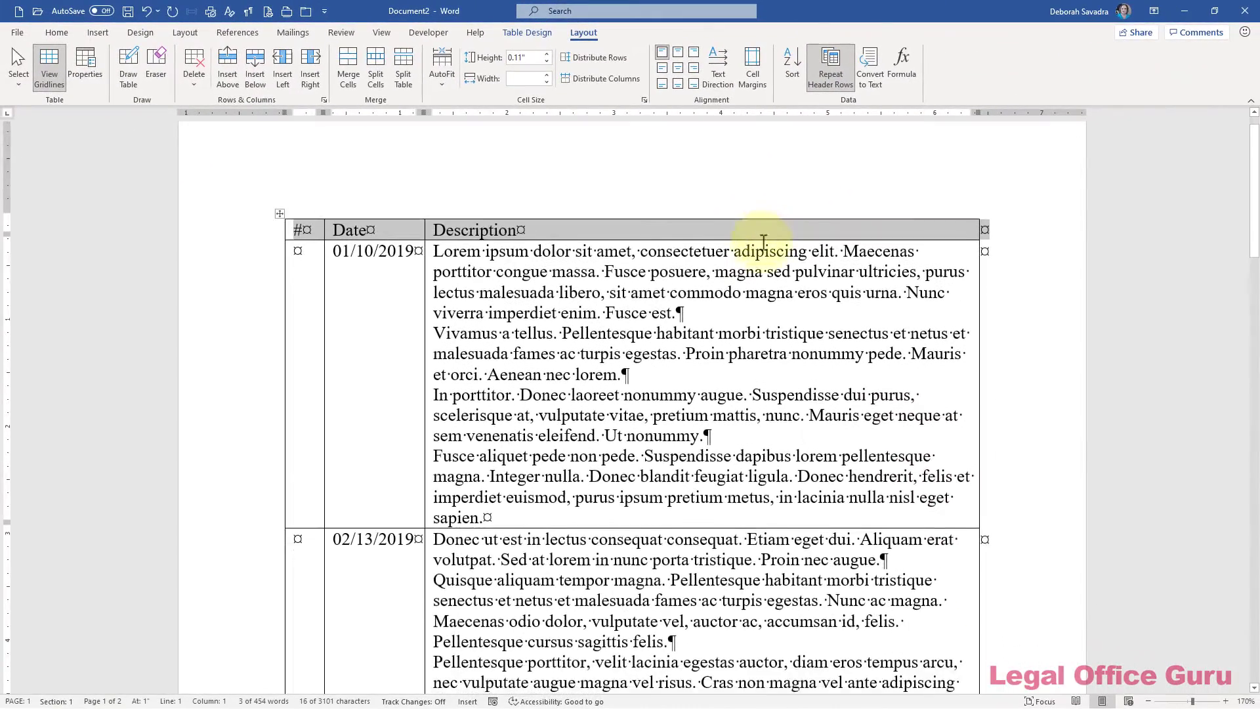
scroll(764, 243, "down", 2)
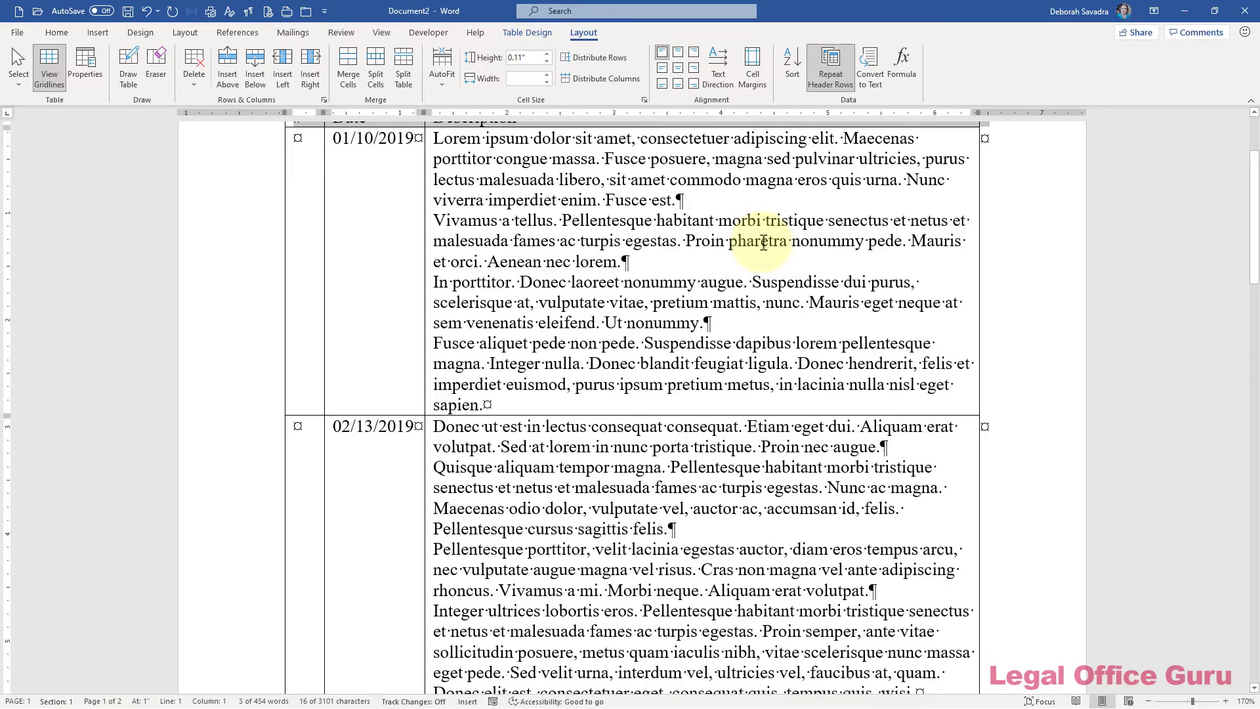
scroll(763, 243, "down", 8)
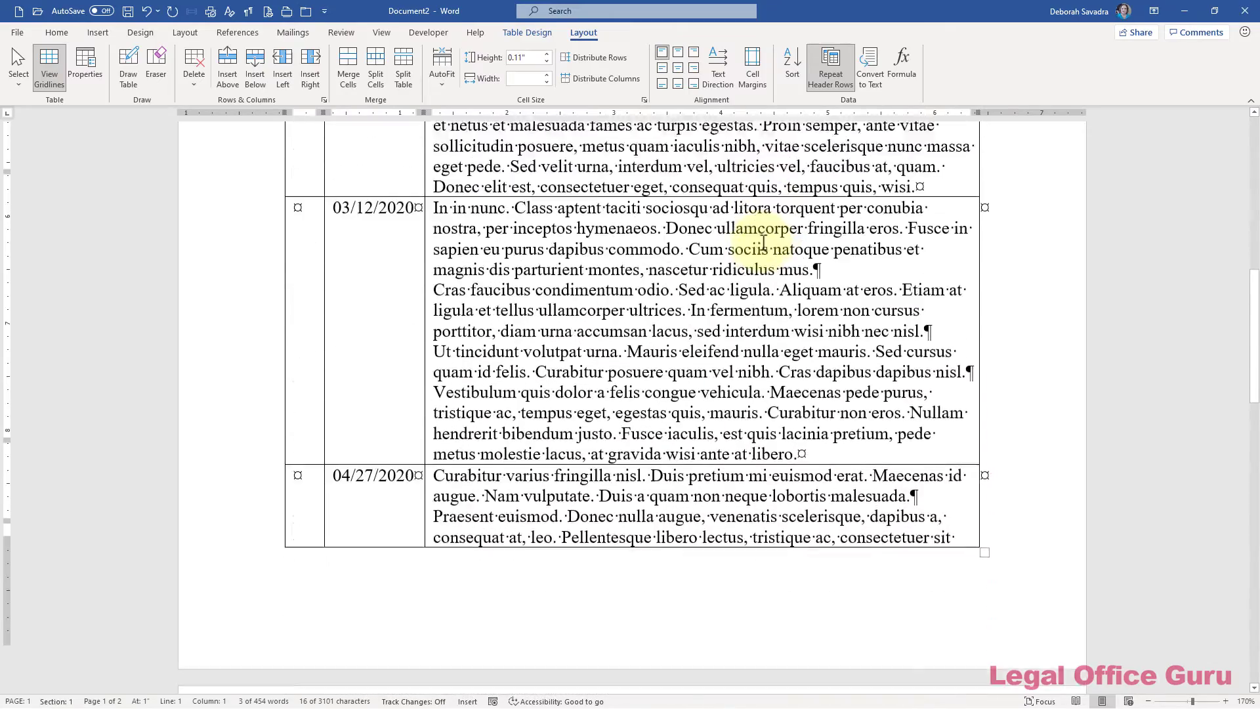
scroll(764, 242, "down", 8)
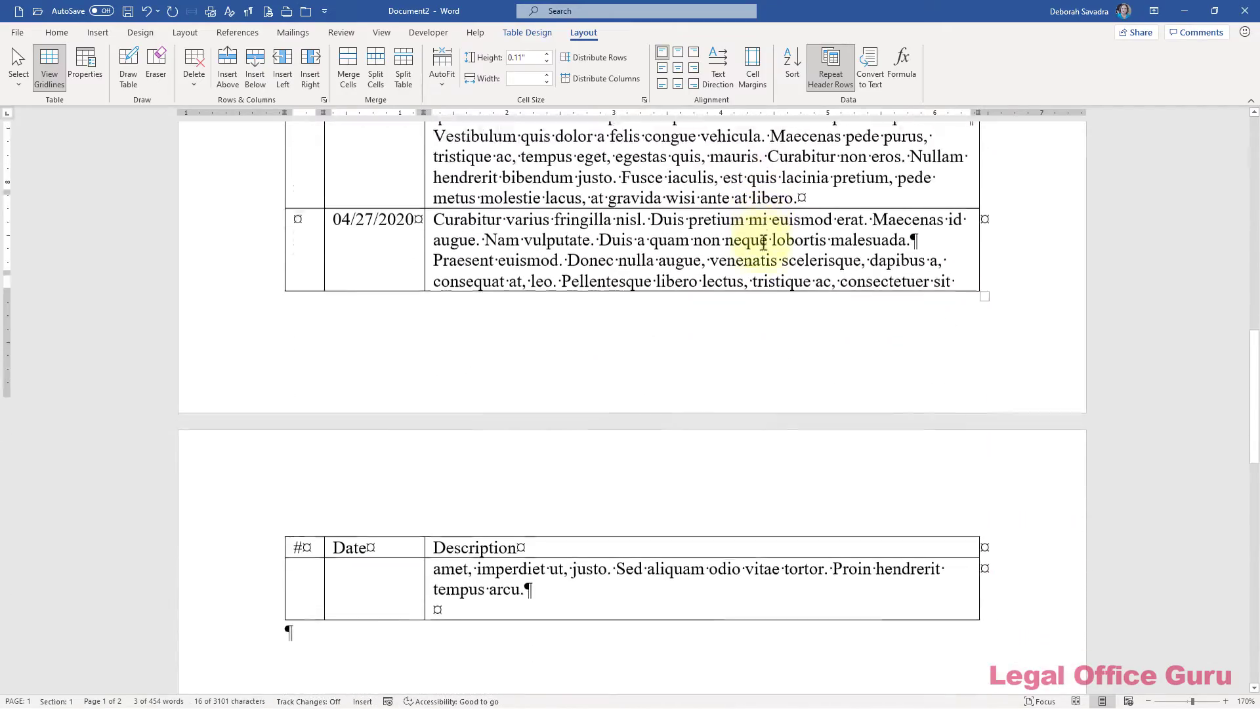
scroll(763, 243, "down", 2)
left_click(484, 519)
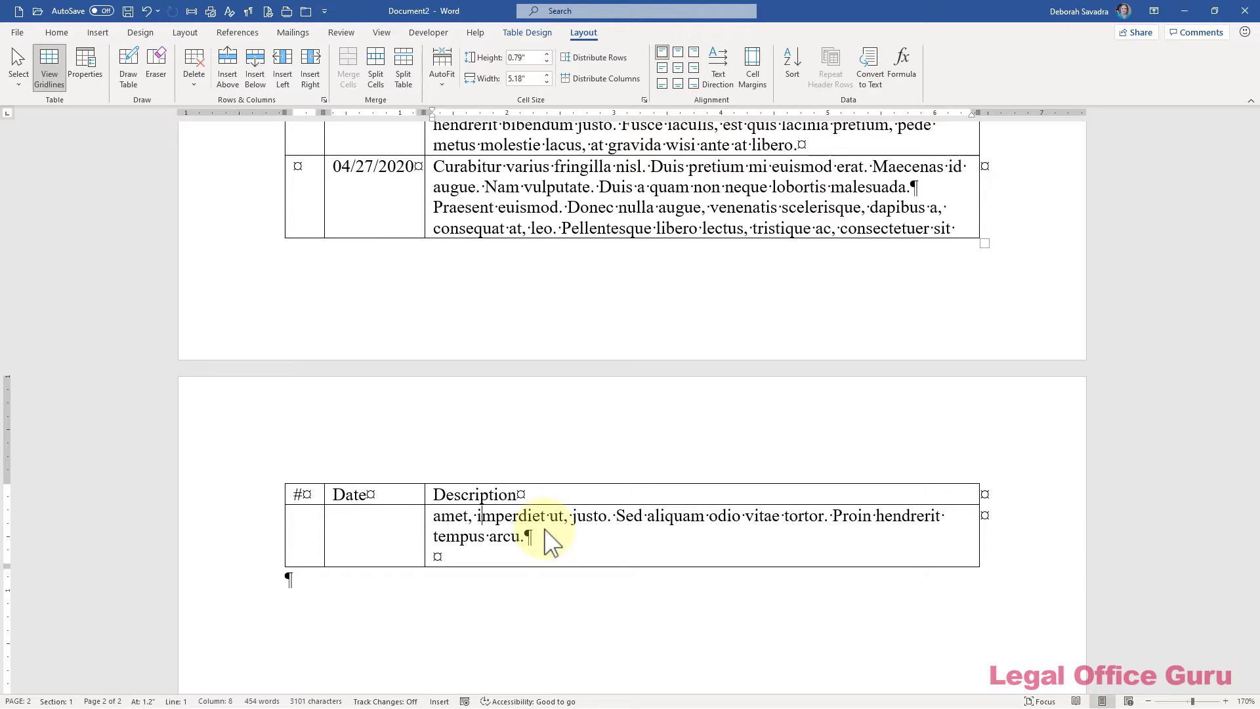
key("ctrl+Home")
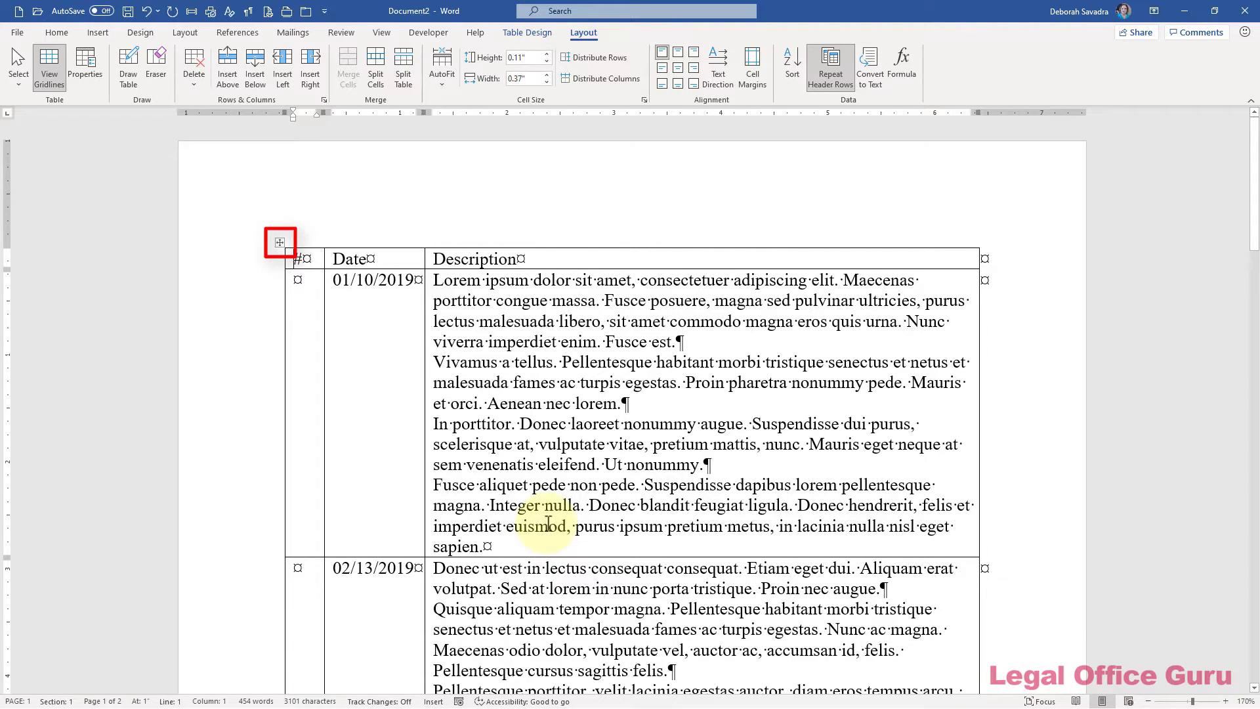
left_click_drag(285, 268, 285, 268)
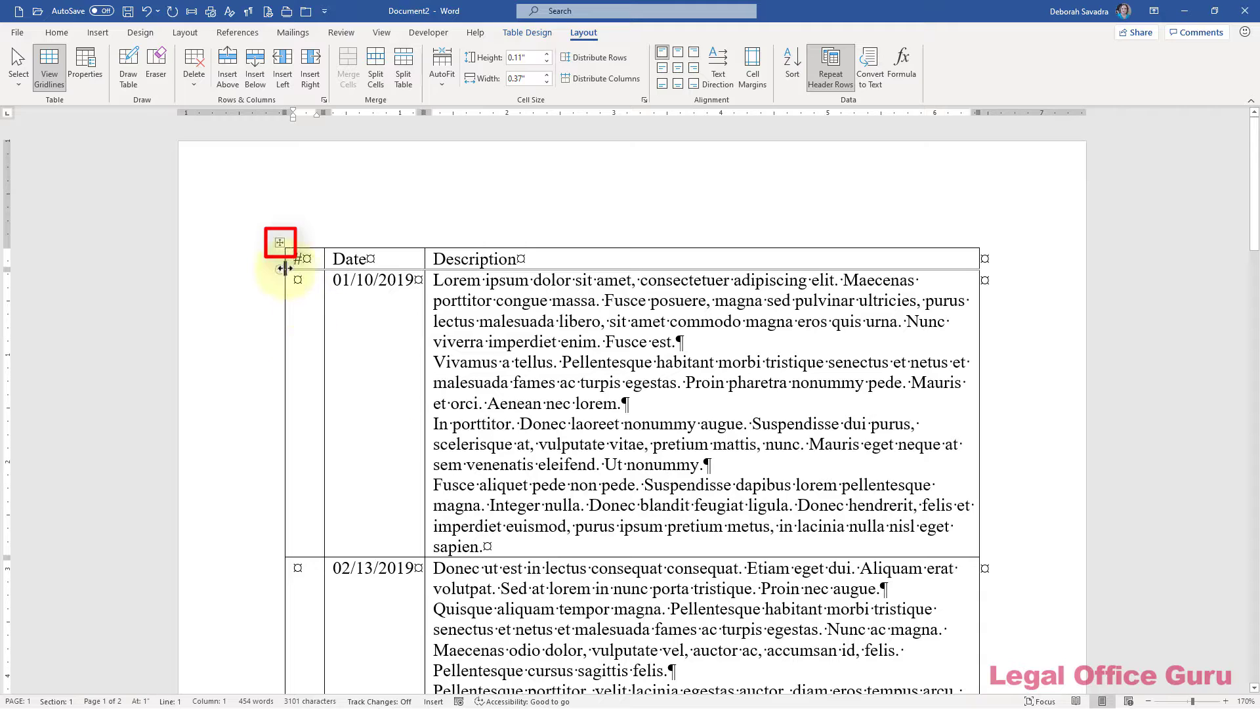
Step: Turn off 'Allow row to break across pages' for the whole table in Table Properties
left_click(278, 242)
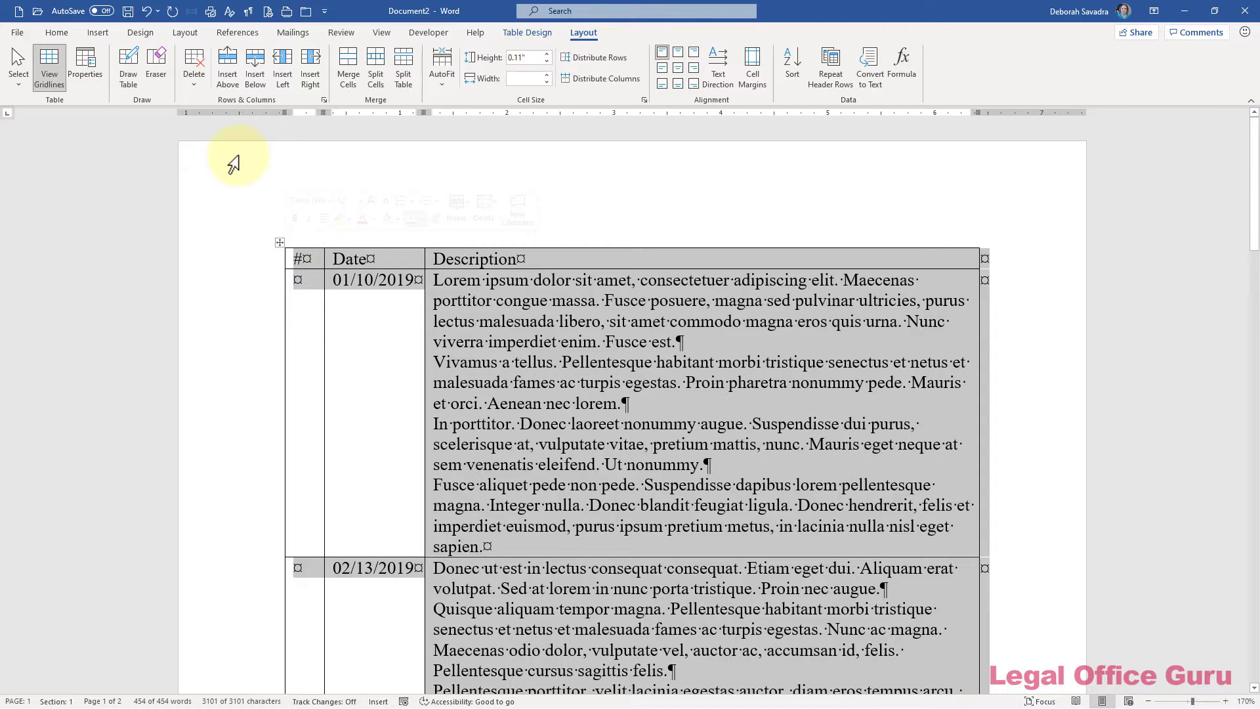
left_click(84, 65)
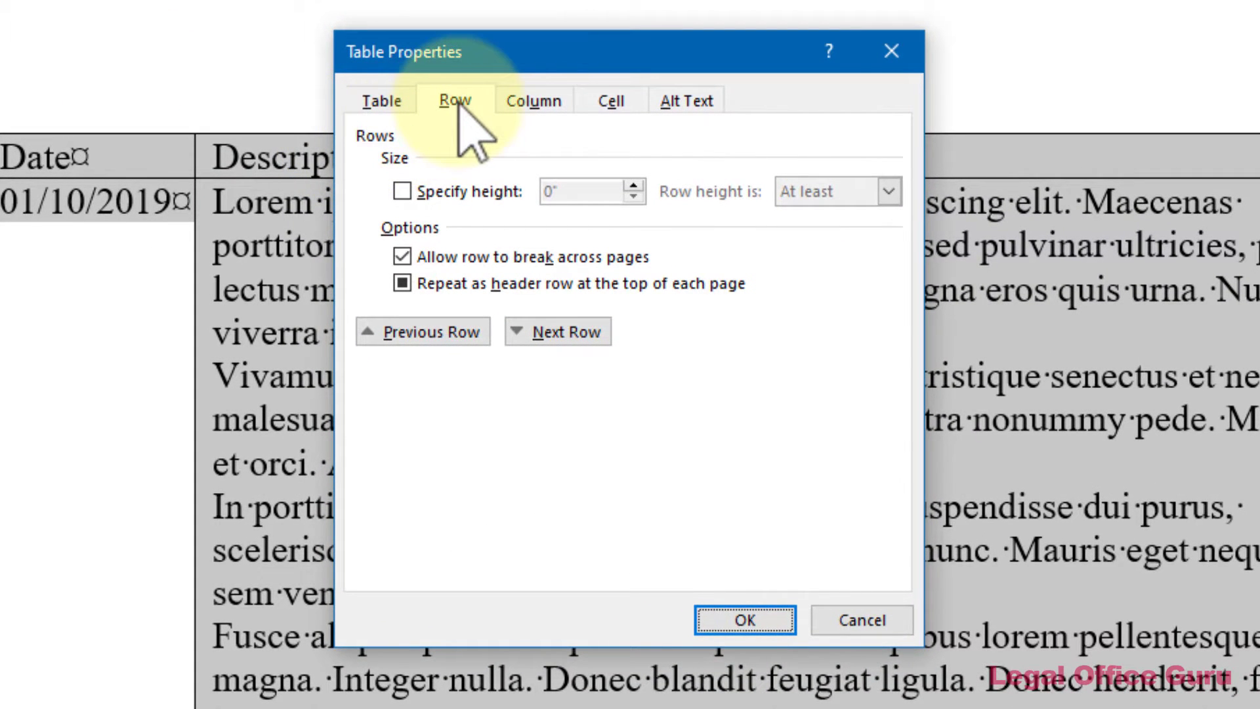
left_click(486, 142)
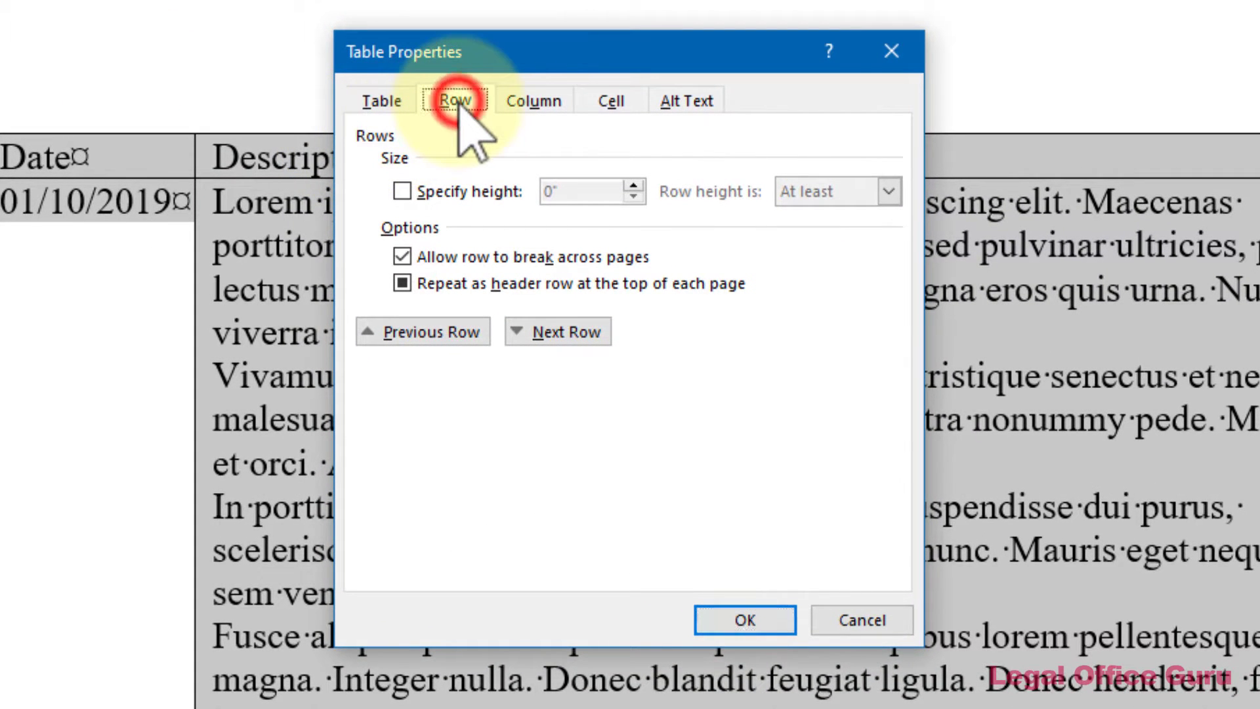
left_click(402, 258)
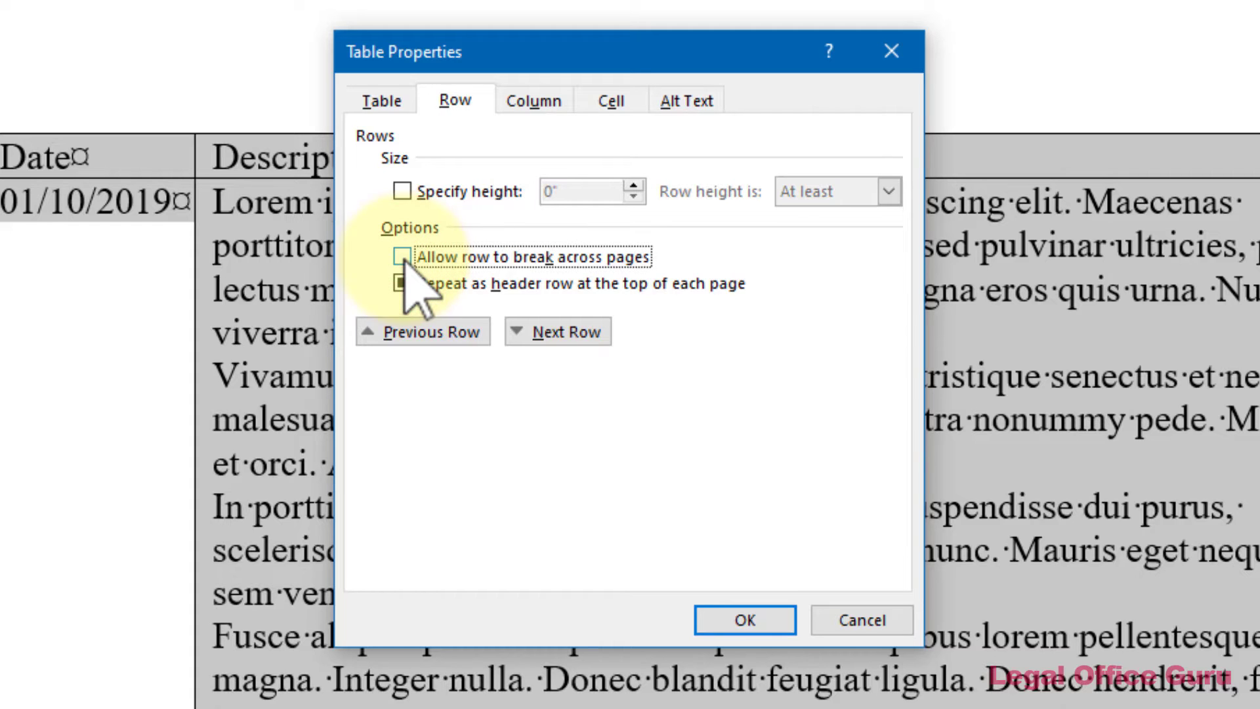
left_click(739, 624)
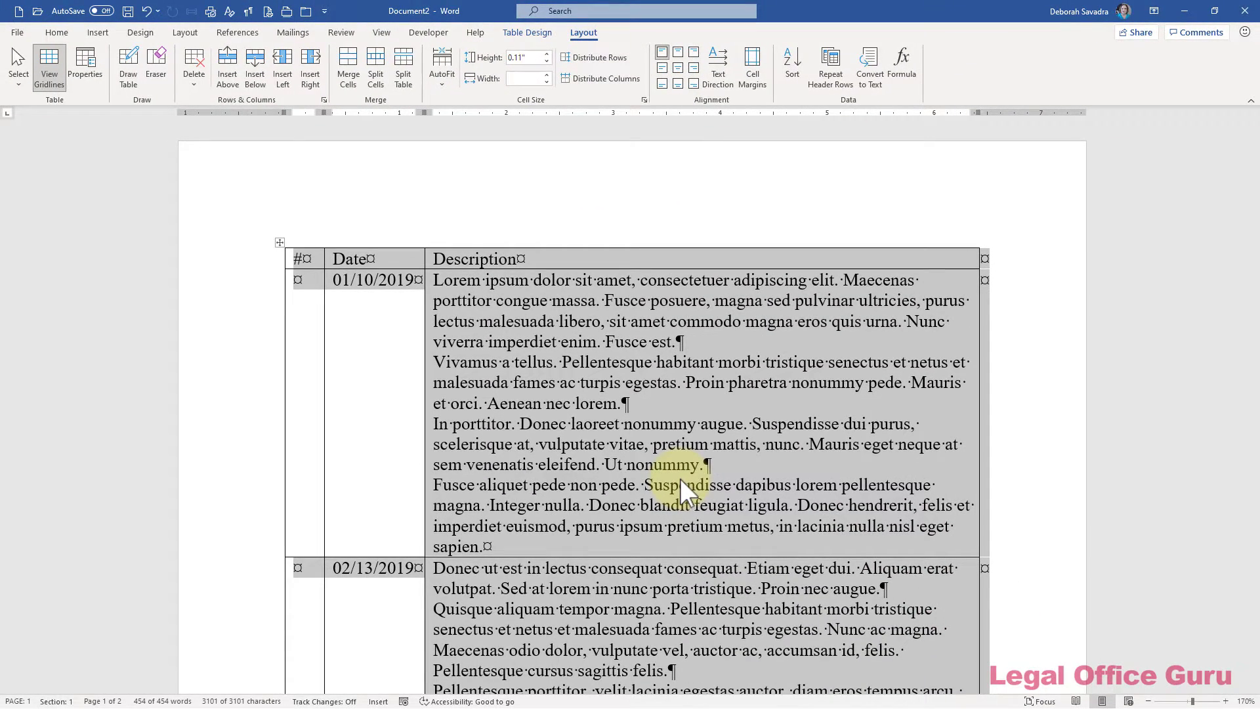
scroll(687, 470, "down", 5)
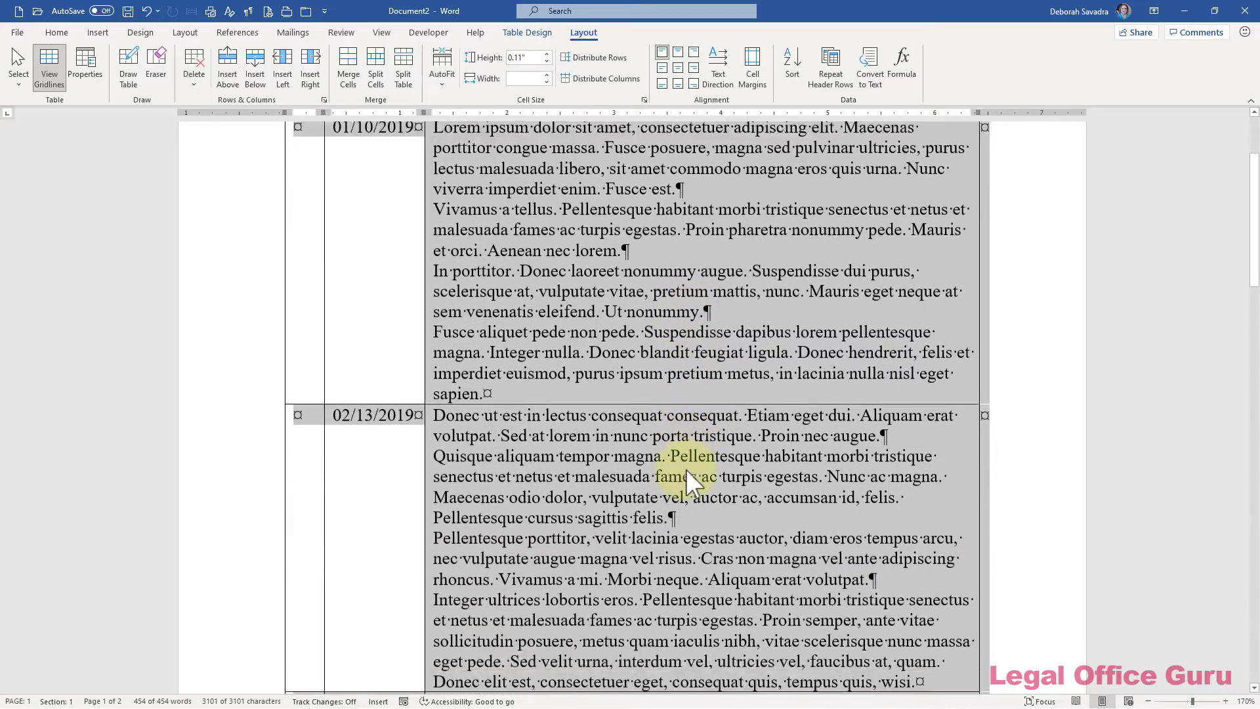
scroll(687, 470, "down", 8)
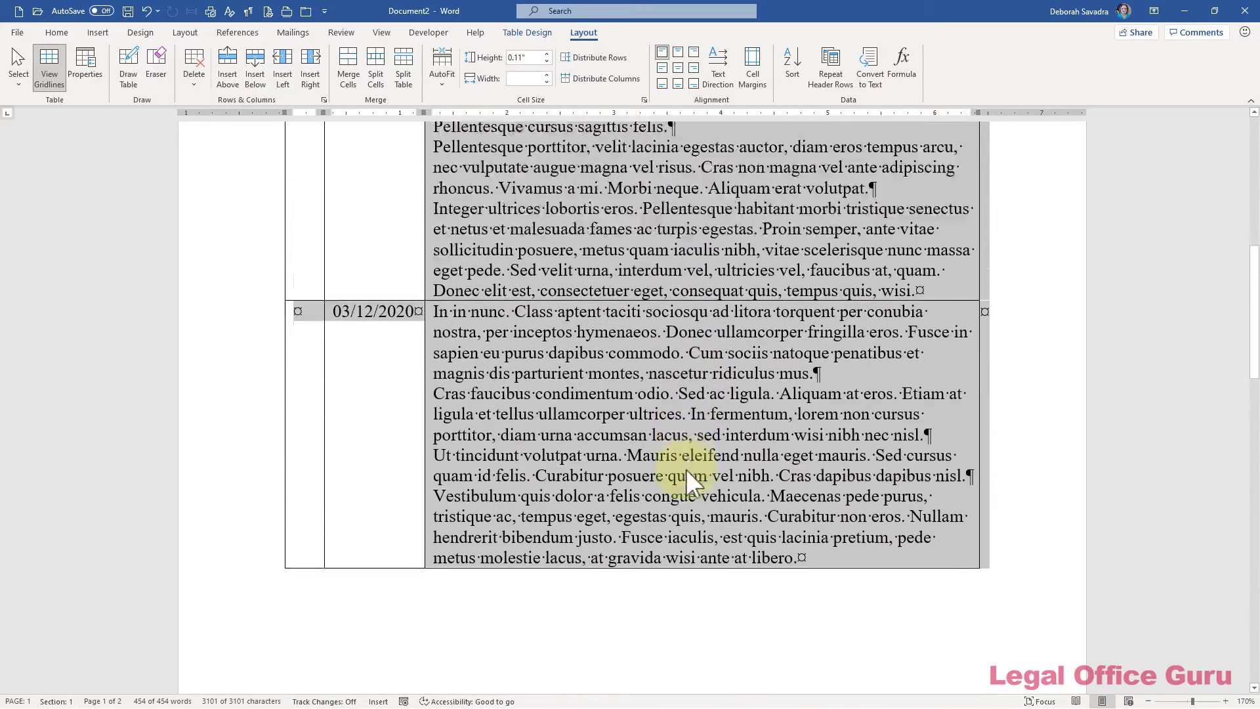
scroll(687, 470, "down", 5)
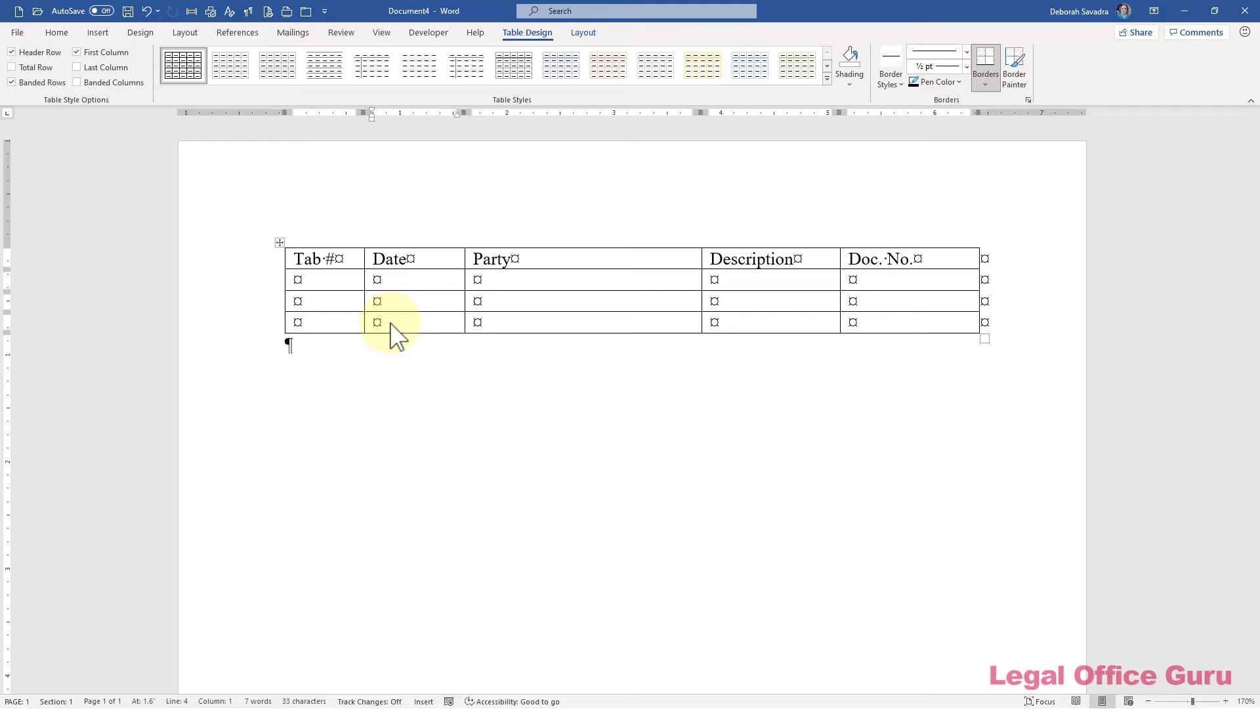
Step: Apply '1.' numbering to the Tab # cell in the table's bottom row
left_click(346, 324)
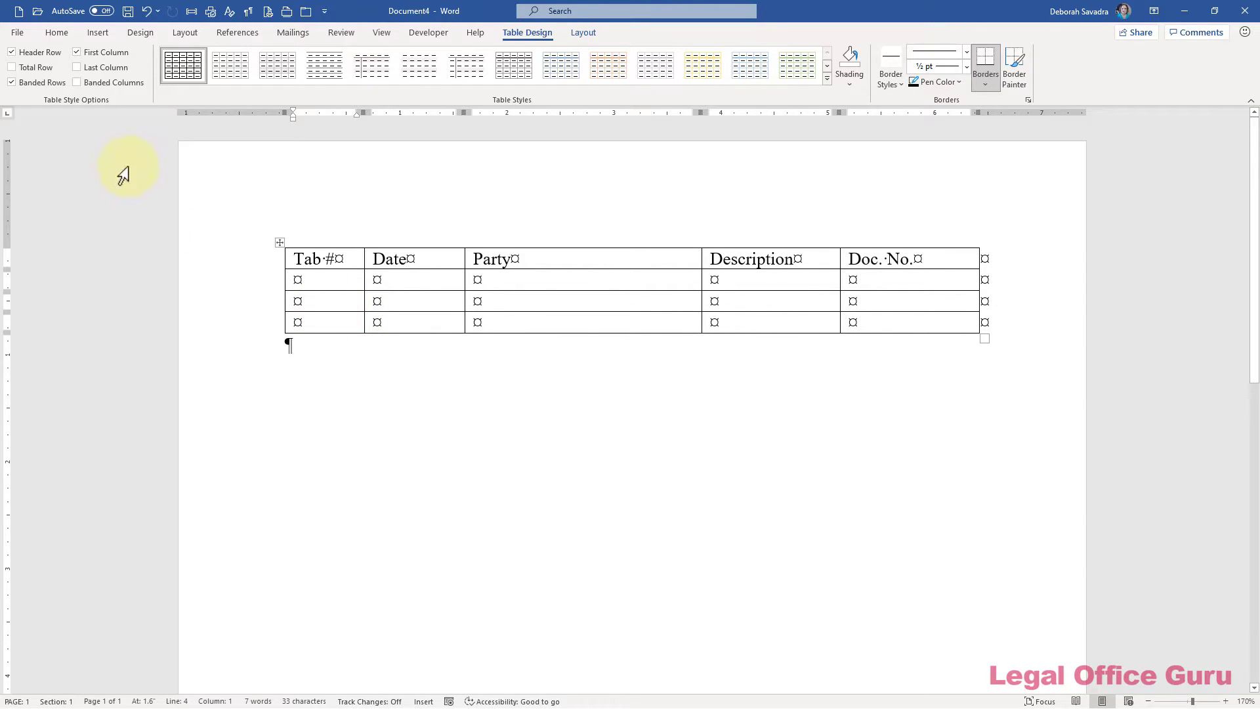
left_click(60, 35)
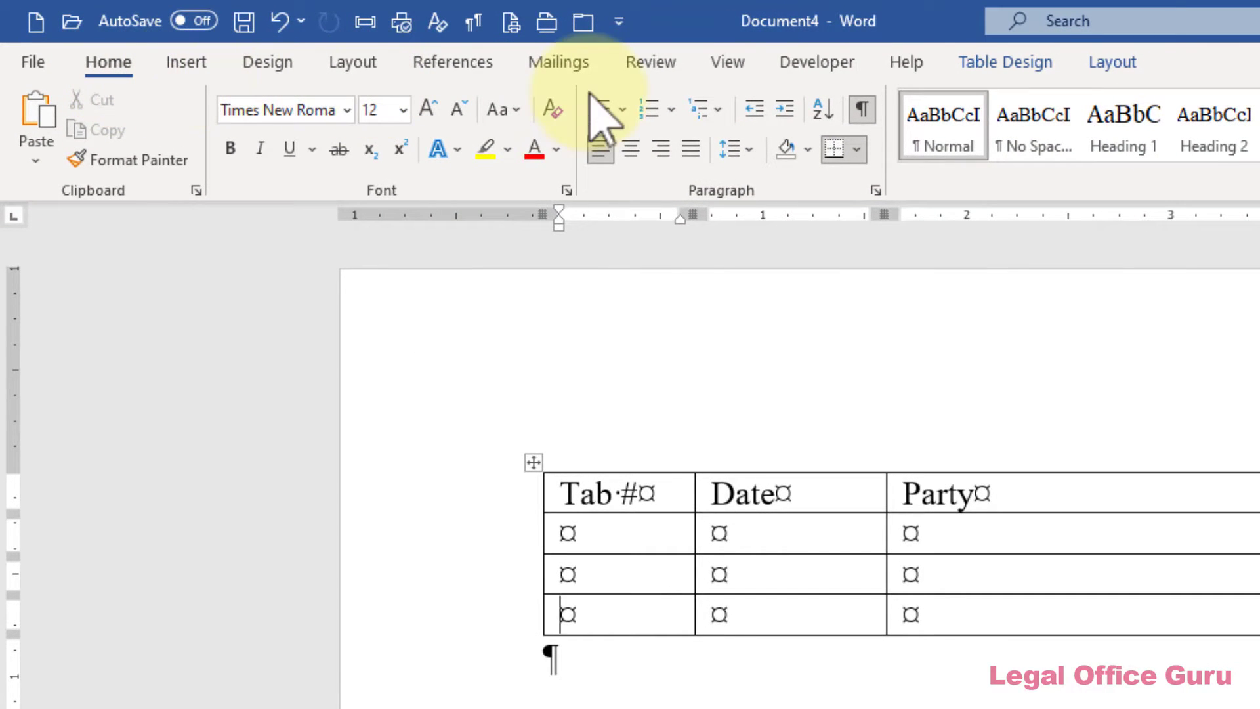
left_click(670, 110)
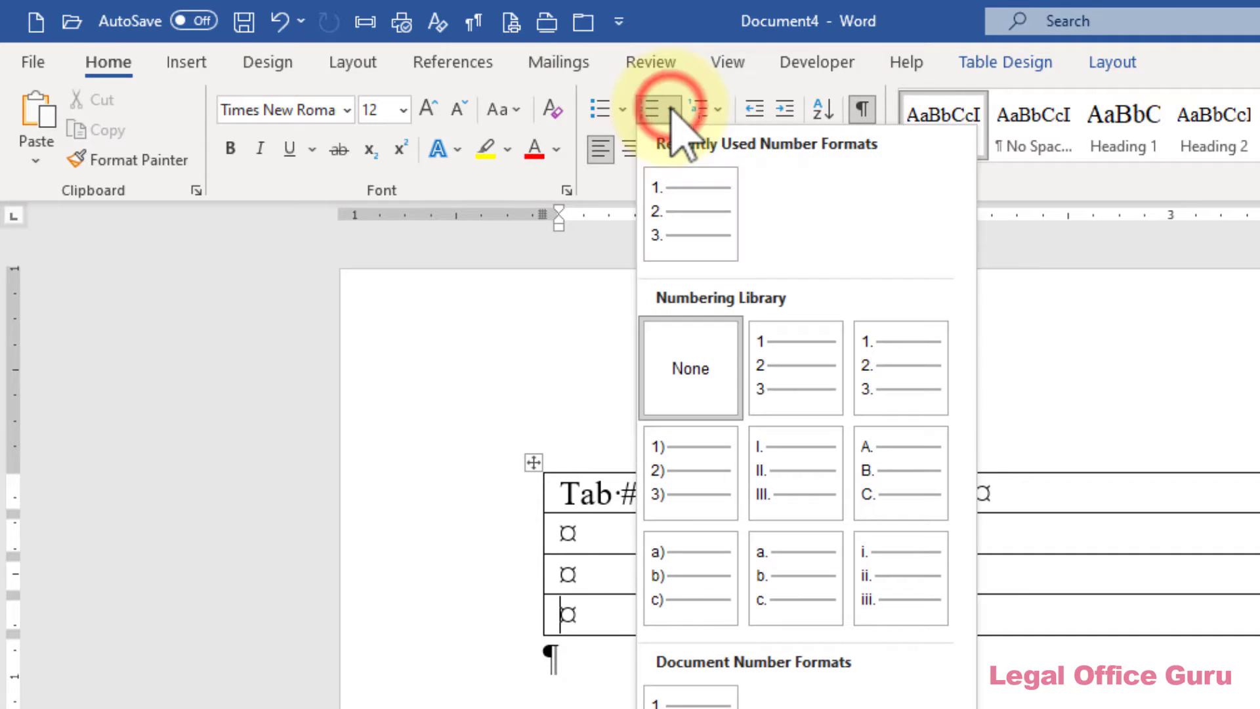
left_click(895, 379)
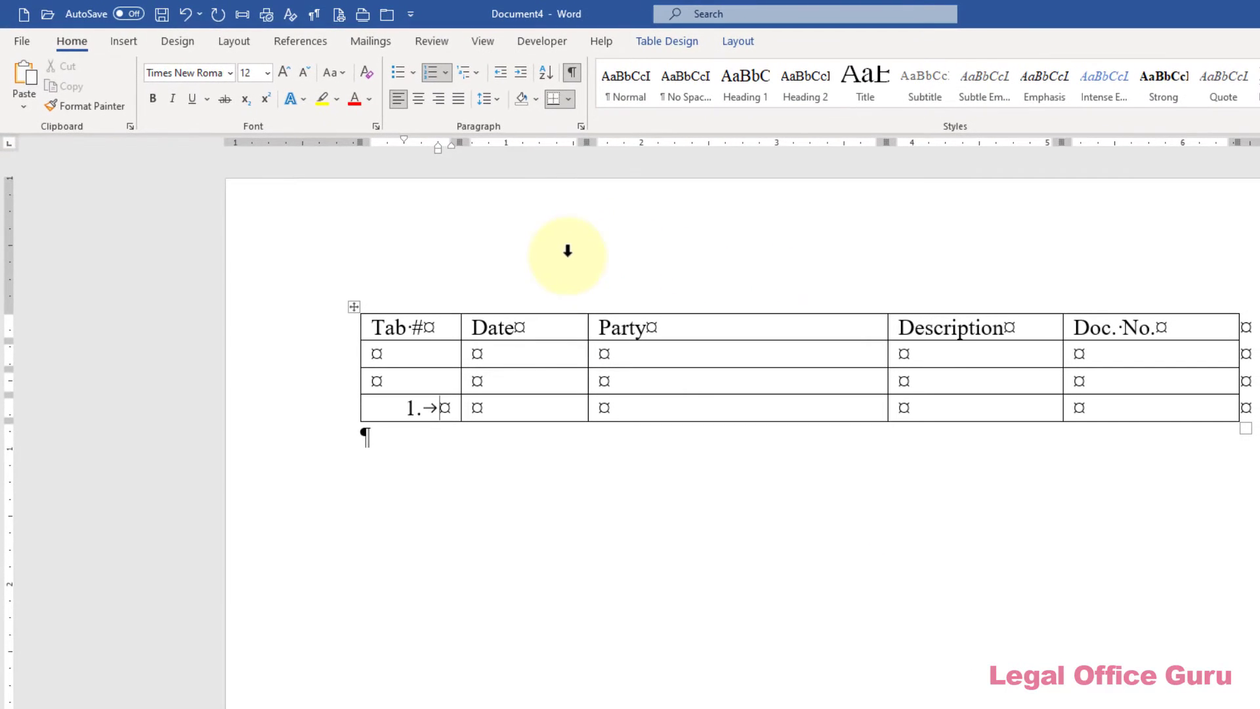
Step: Set the list's number position and text indent to 0, with Nothing following the number
right_click(412, 407)
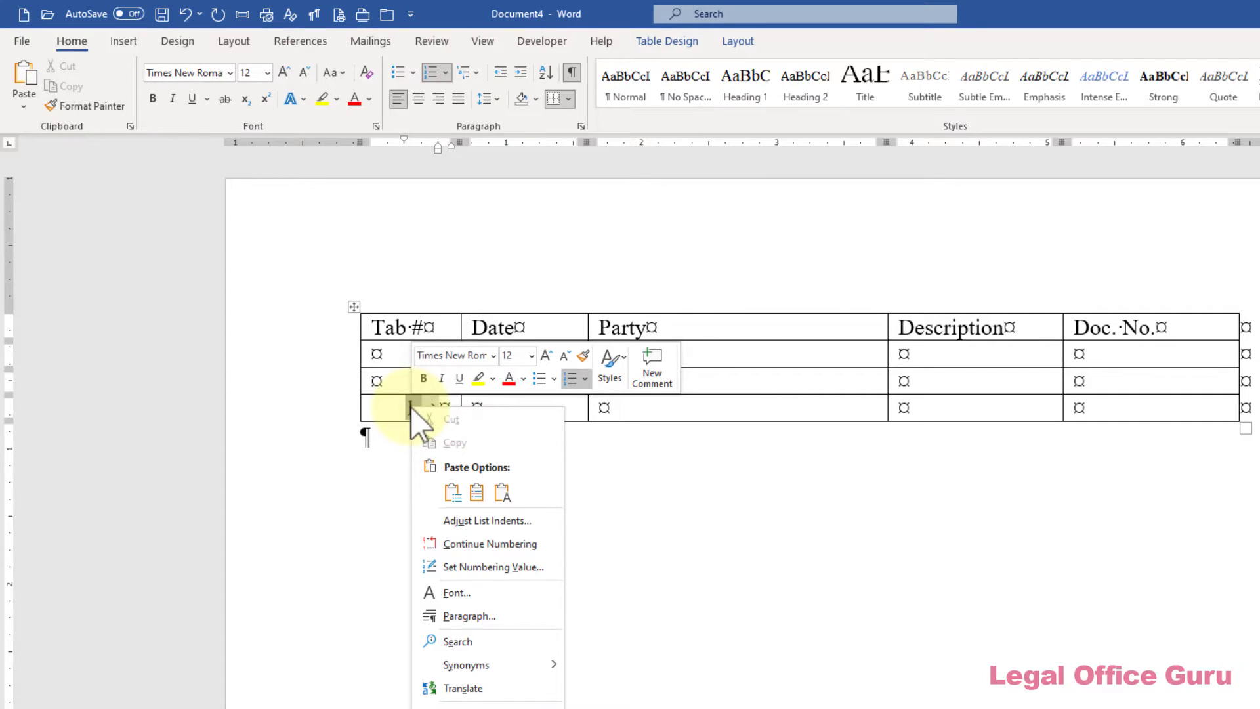
left_click(502, 522)
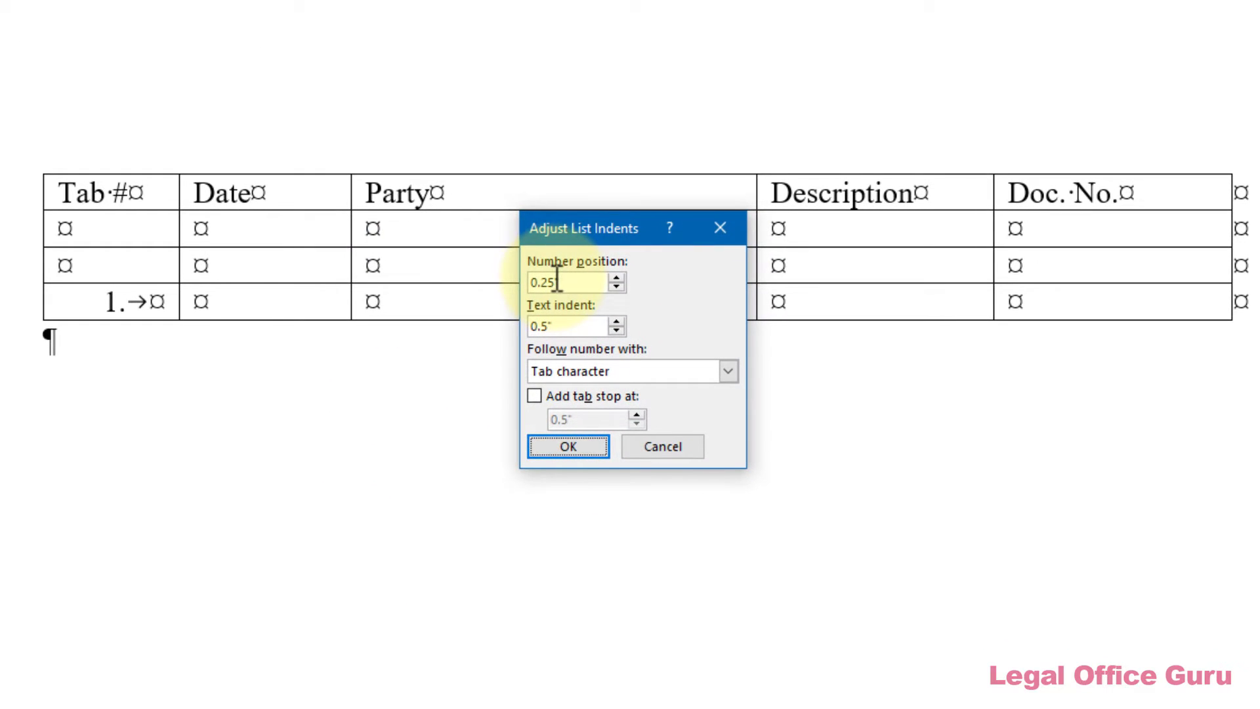
left_click_drag(557, 281, 533, 281)
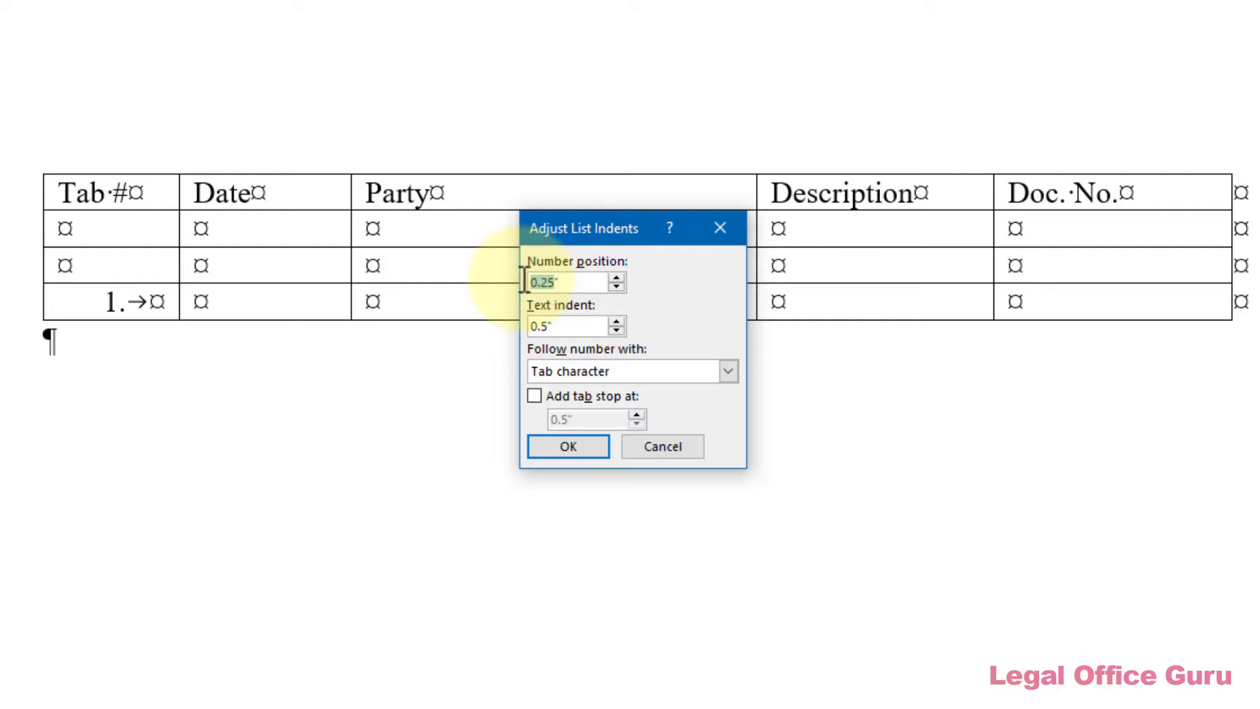
type("0")
key("Tab")
type("0")
left_click(728, 371)
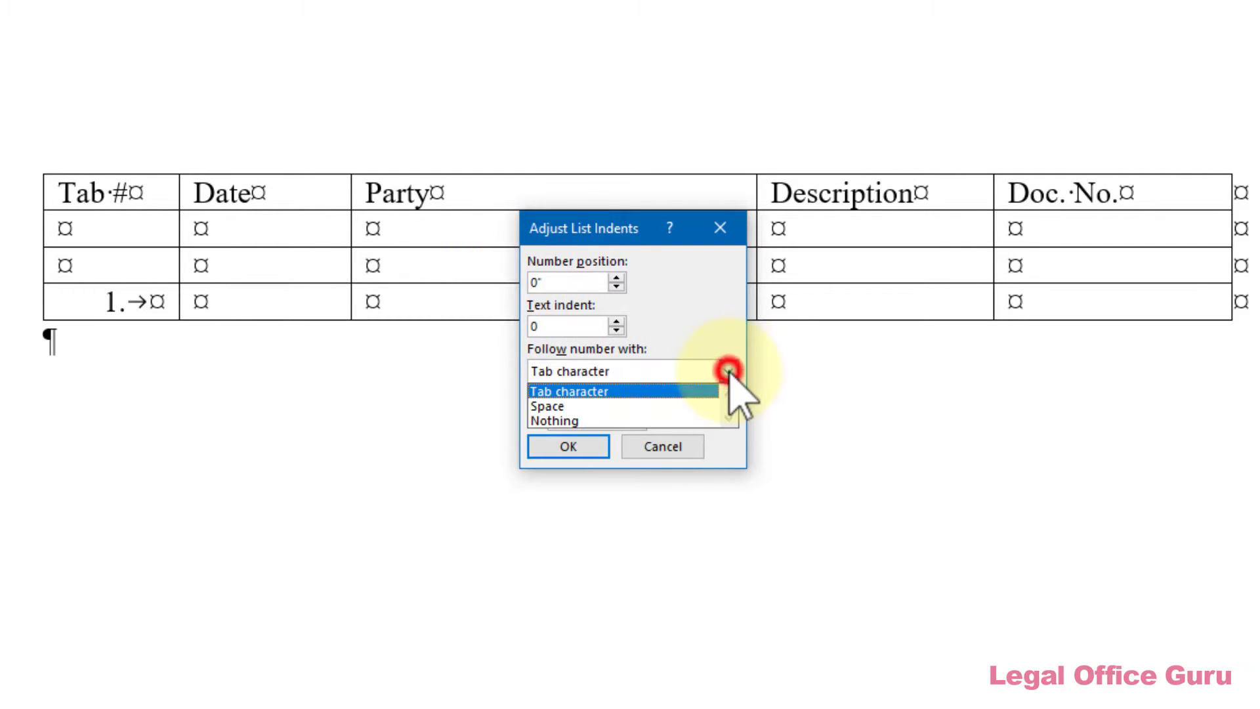
left_click(692, 421)
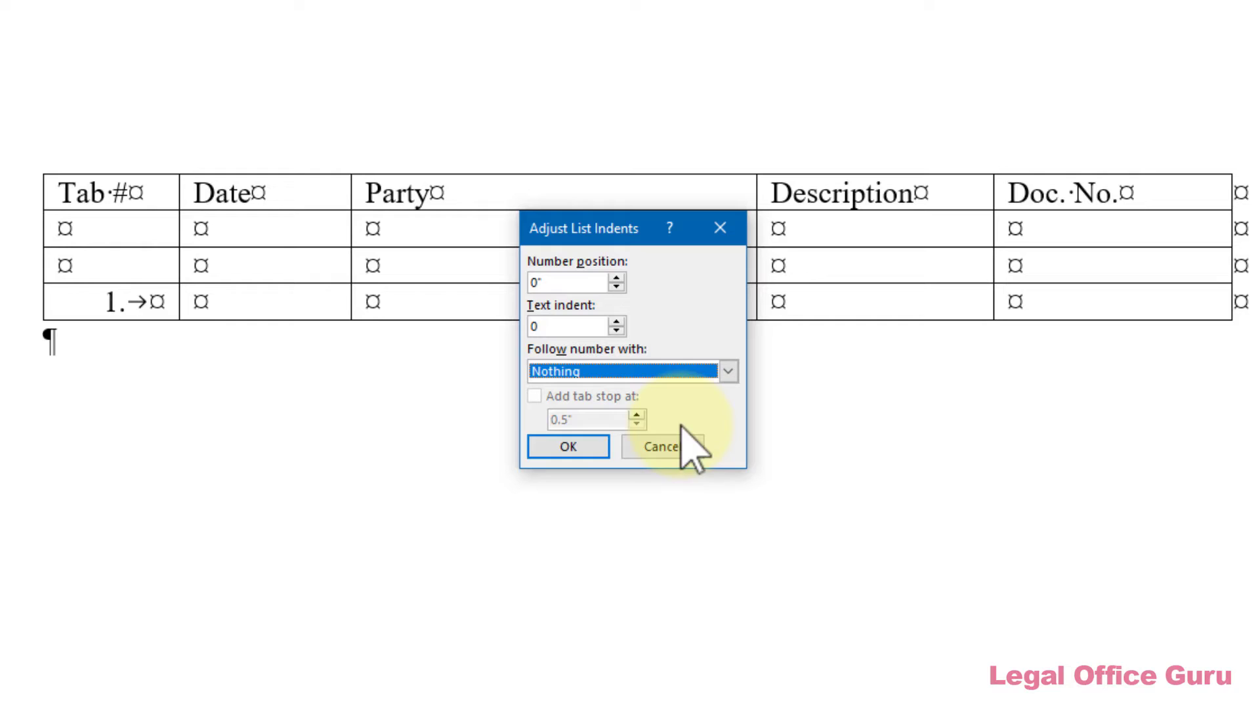
left_click(602, 452)
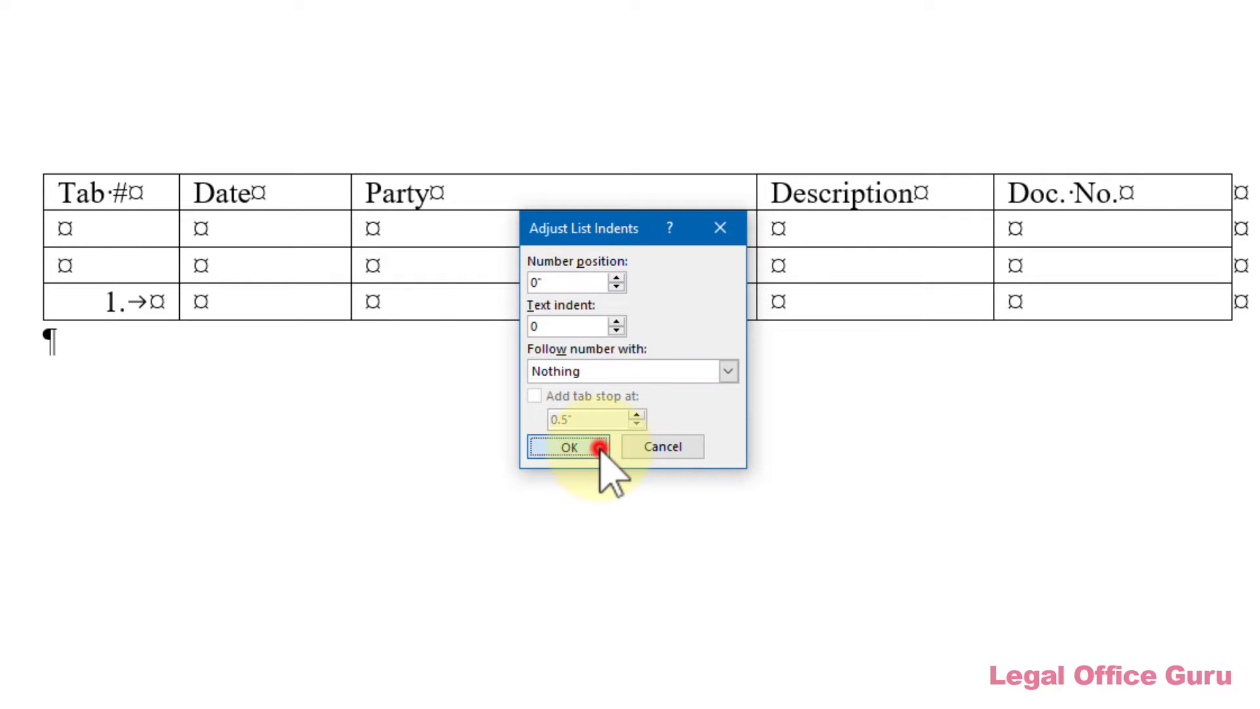
left_click(1047, 303)
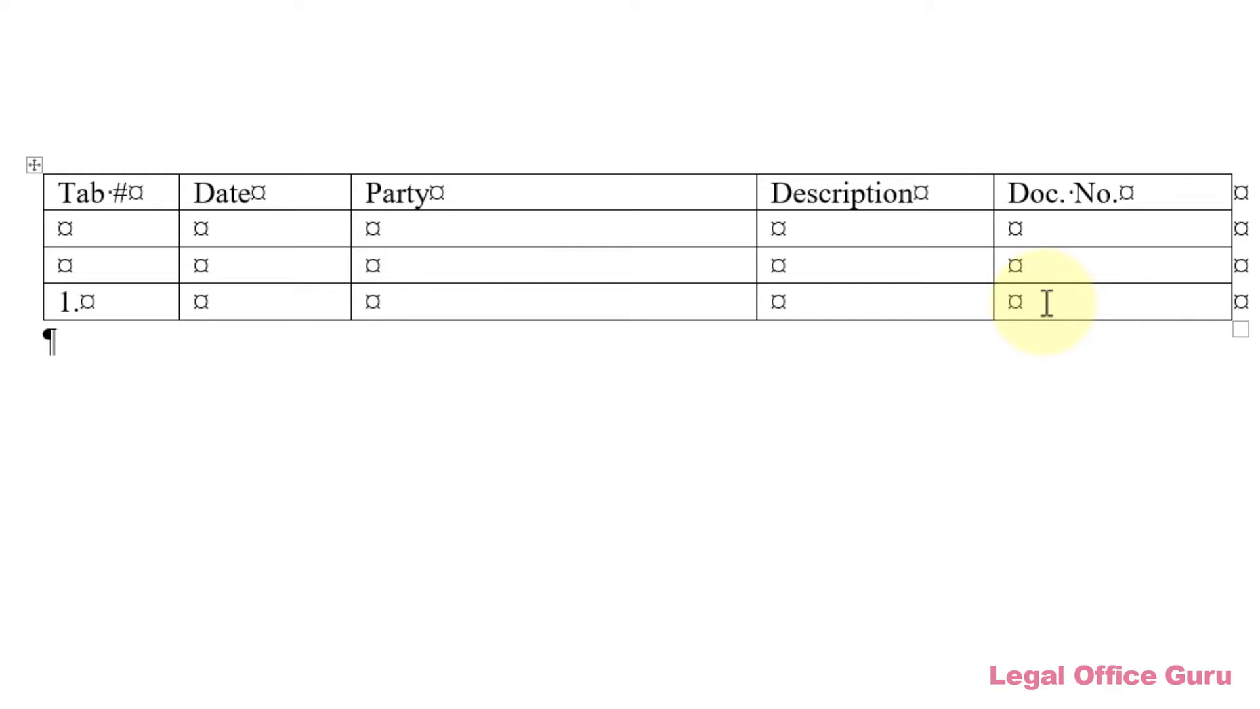
Step: Add a bottom row auto-numbered '2.' and return to the cell numbered '1.'
key("Tab")
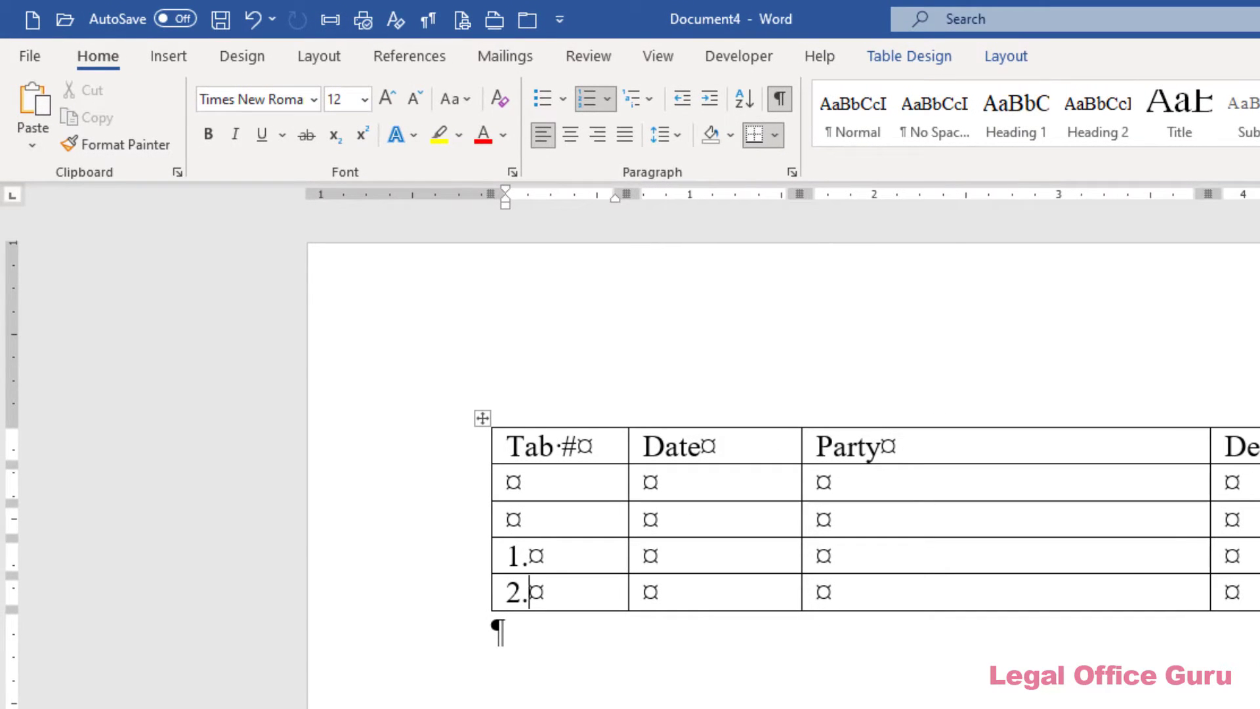
left_click(546, 566)
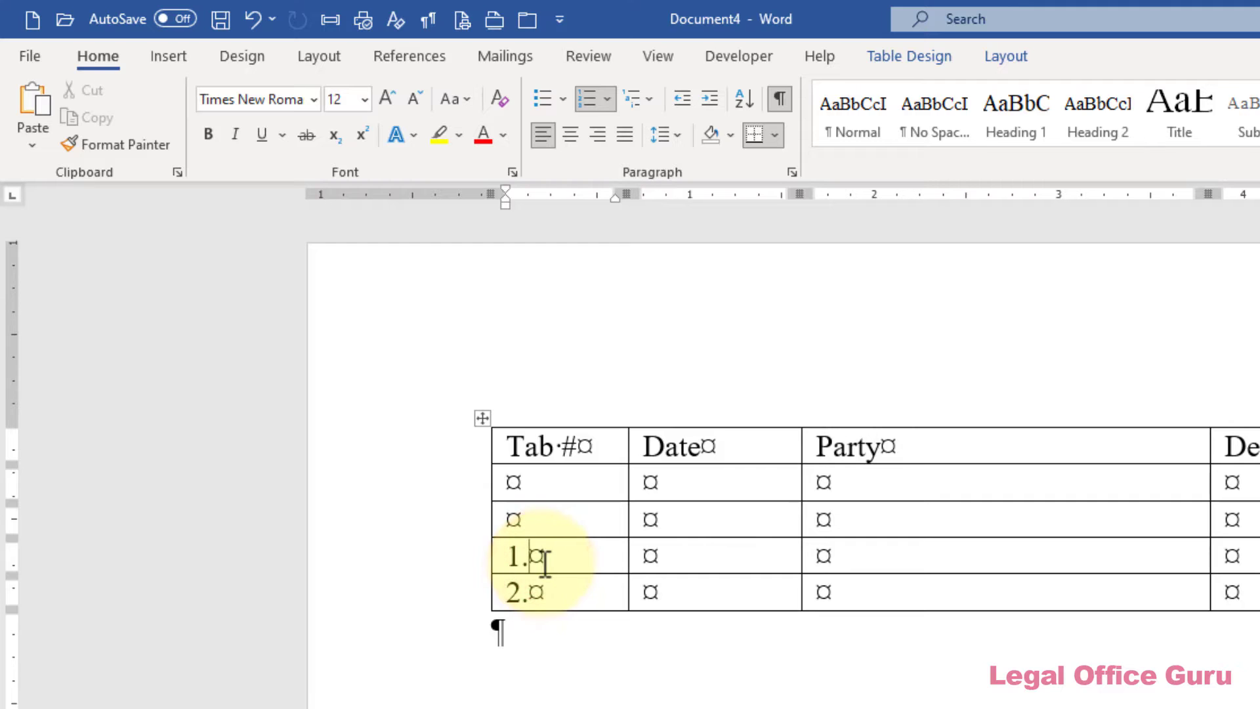
Step: Format Paint the numbering into the two empty Tab # cells so they read 1. to 4
left_click(130, 151)
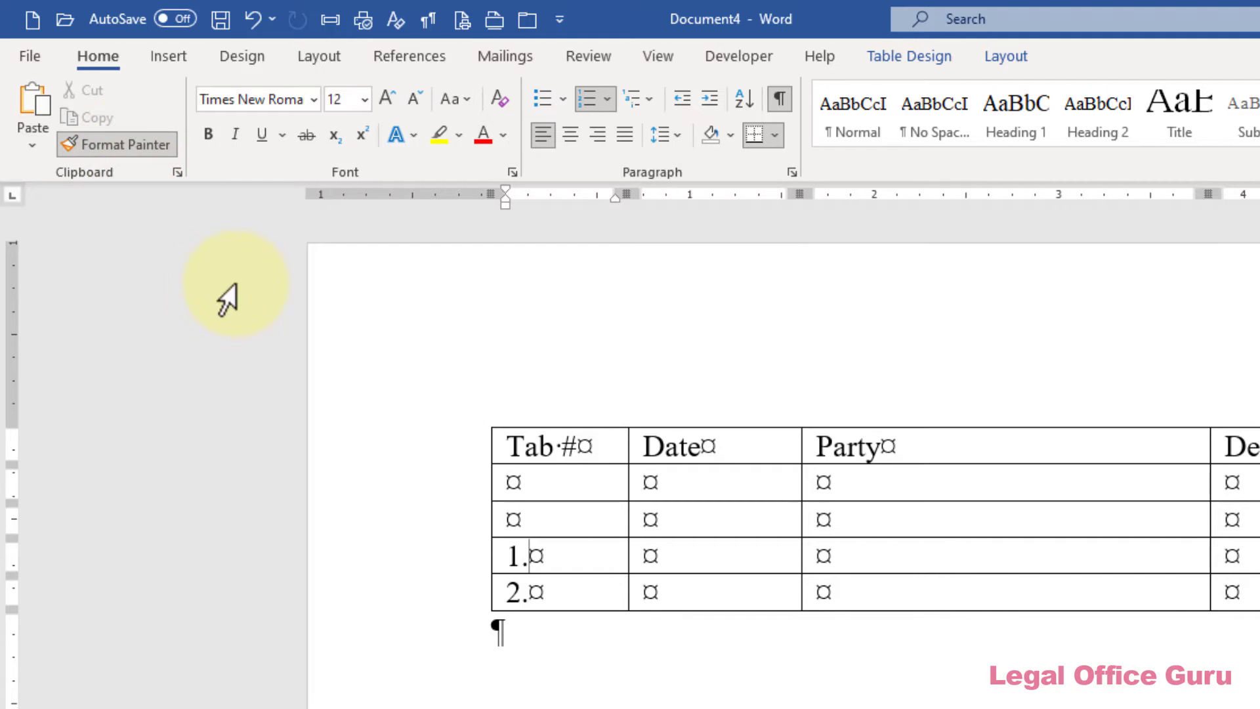
left_click(518, 485)
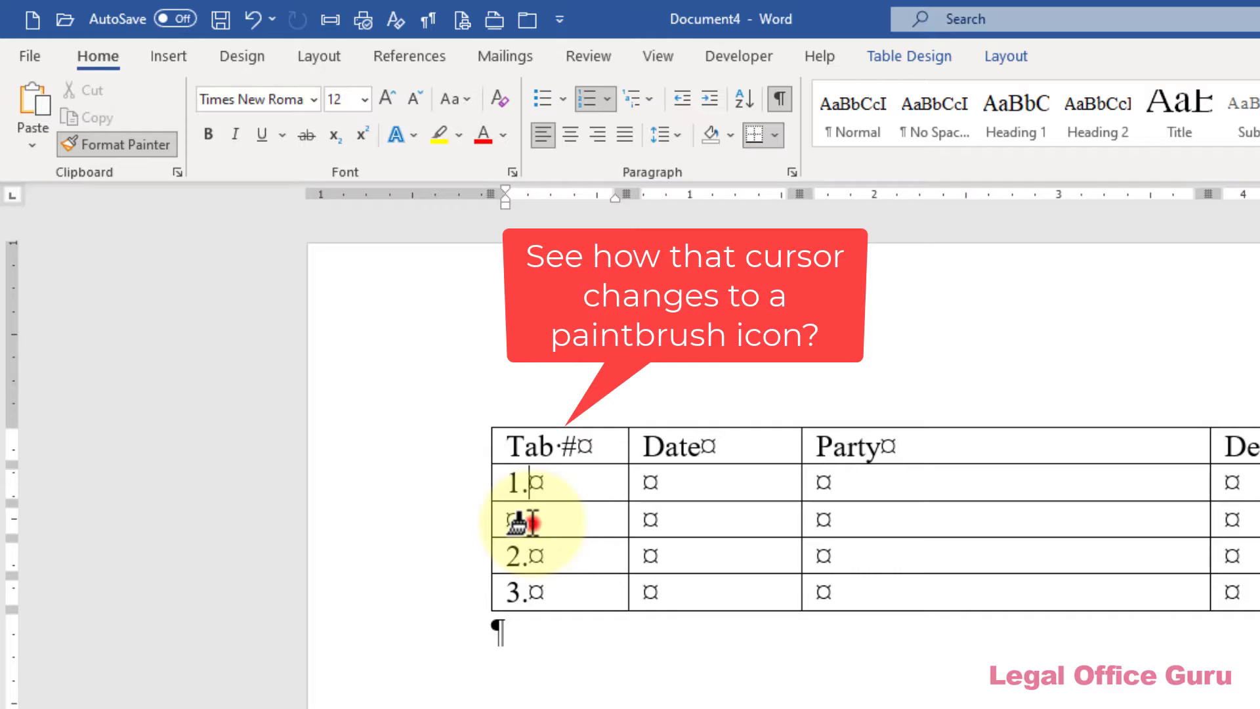
left_click(525, 521)
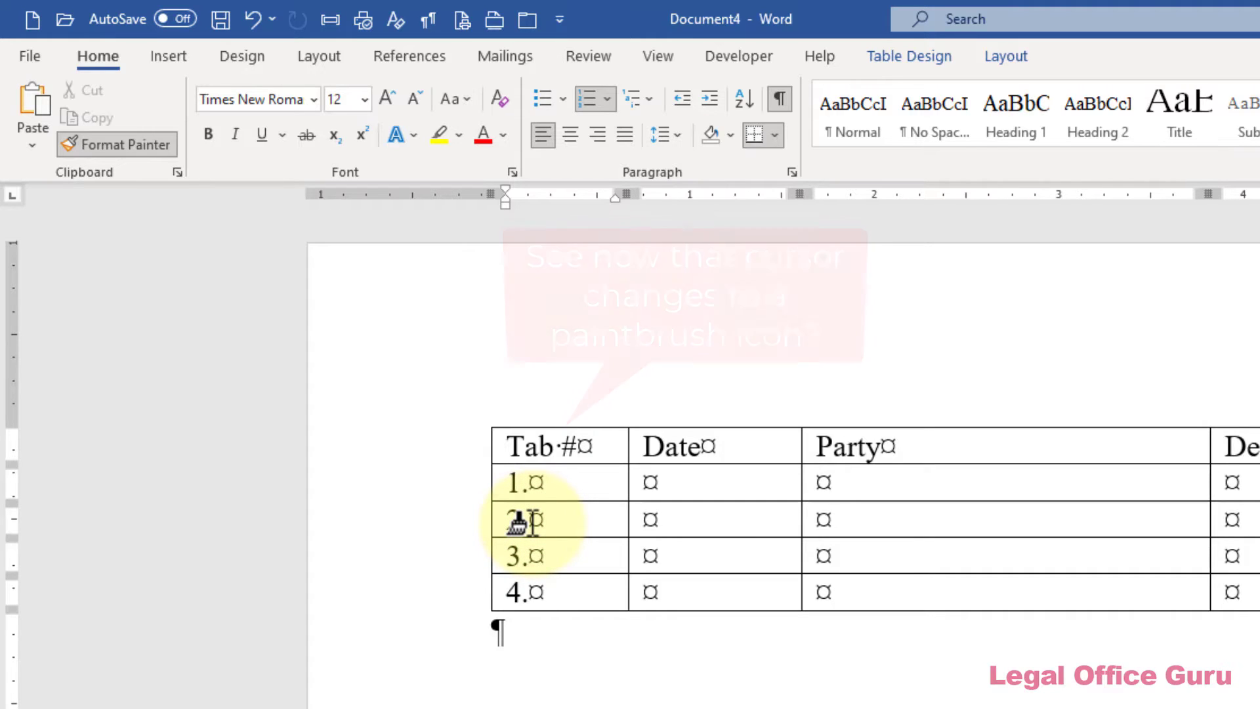
key("Escape")
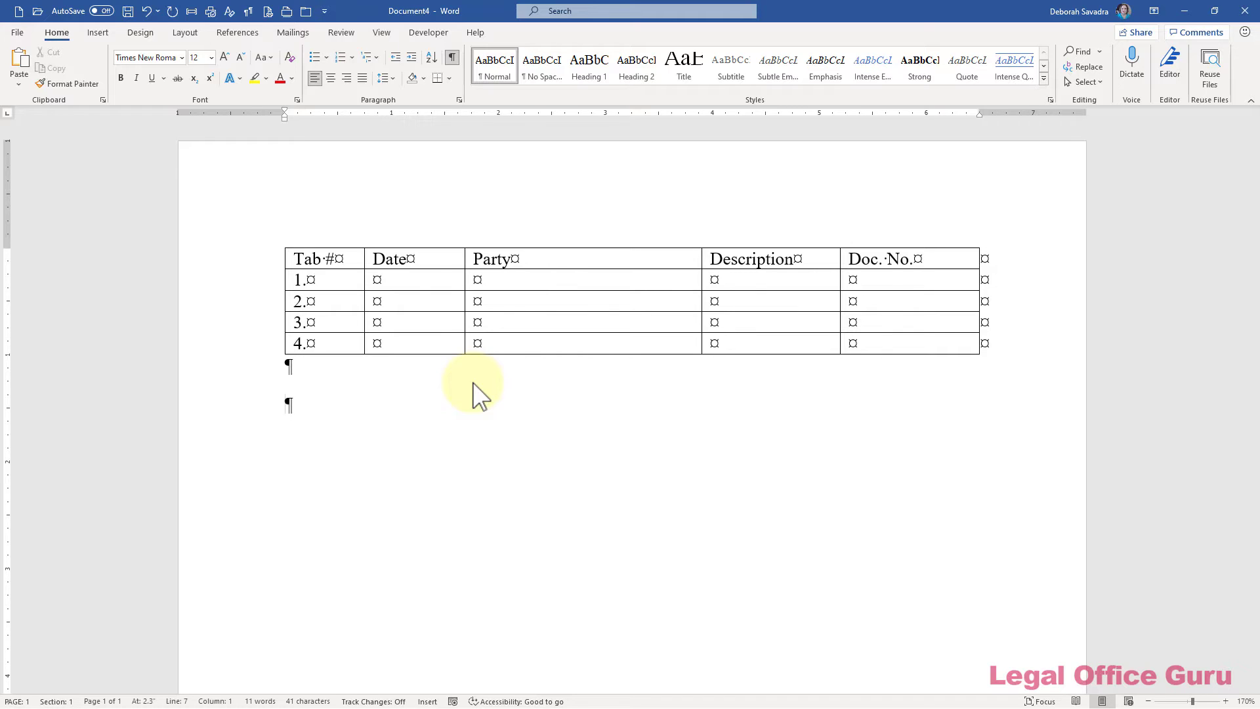
left_click(106, 32)
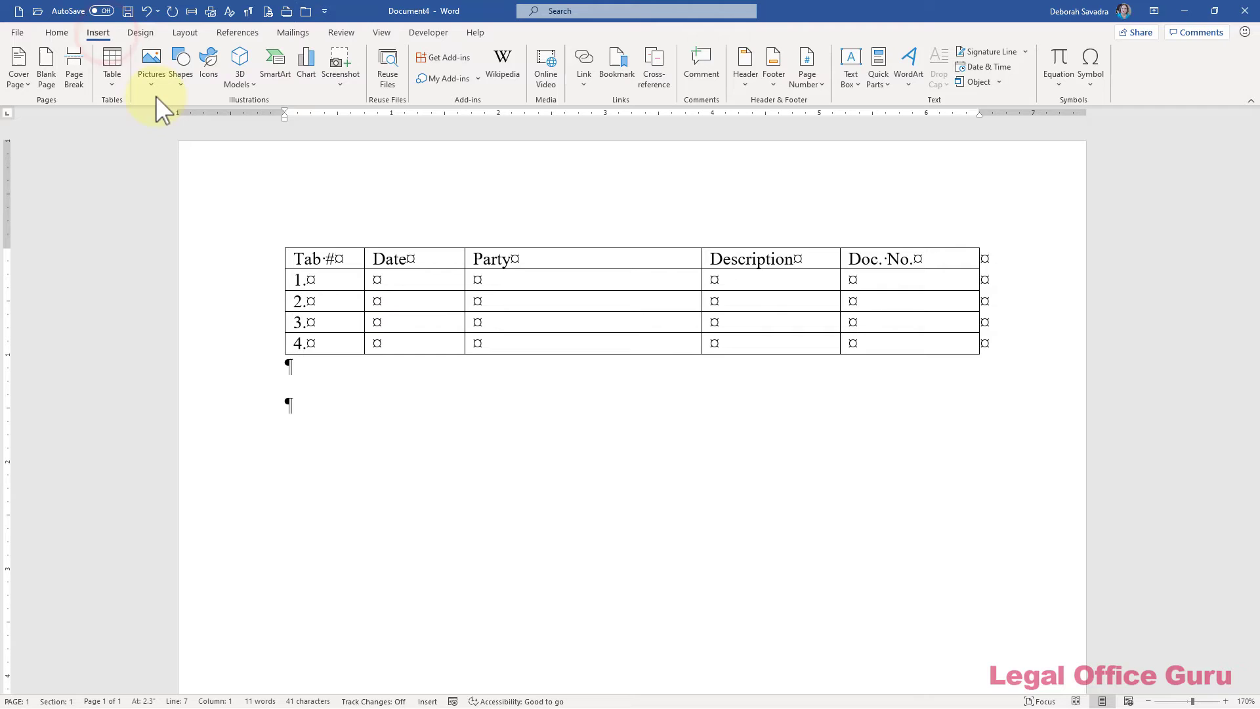
left_click(115, 85)
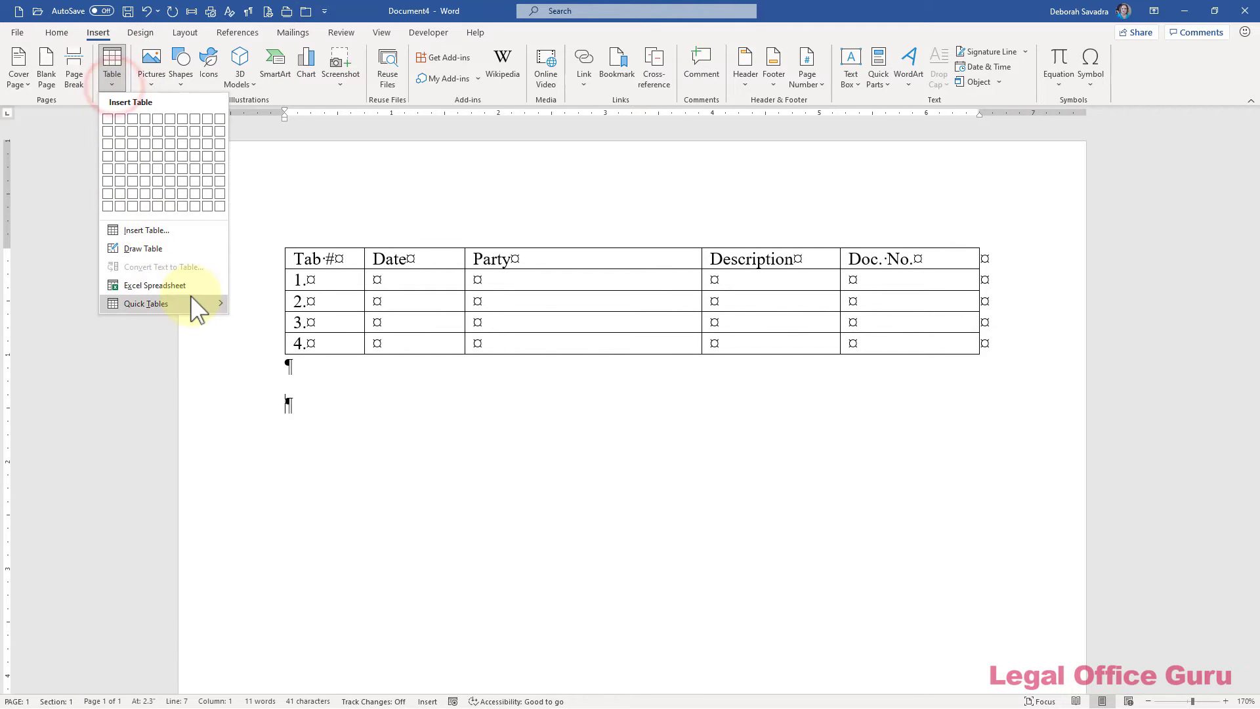
mouse_move(190, 297)
left_click(281, 337)
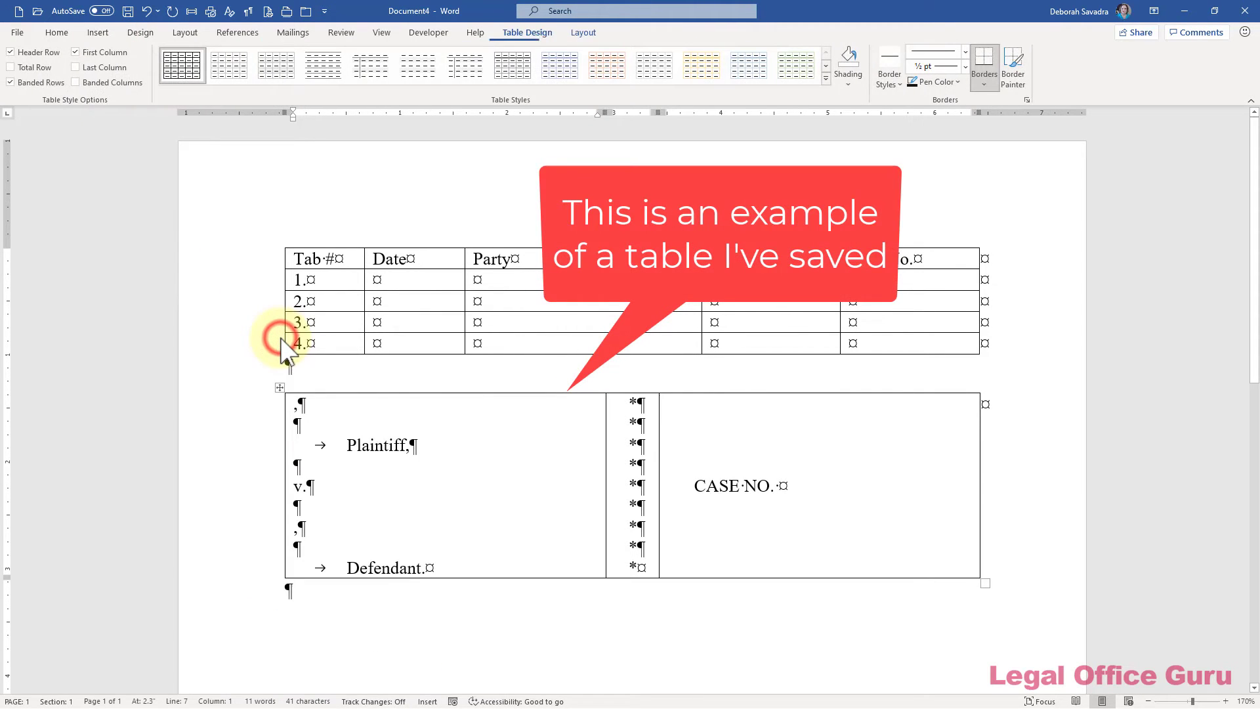
left_click(280, 387)
left_click(487, 360)
left_click(509, 438)
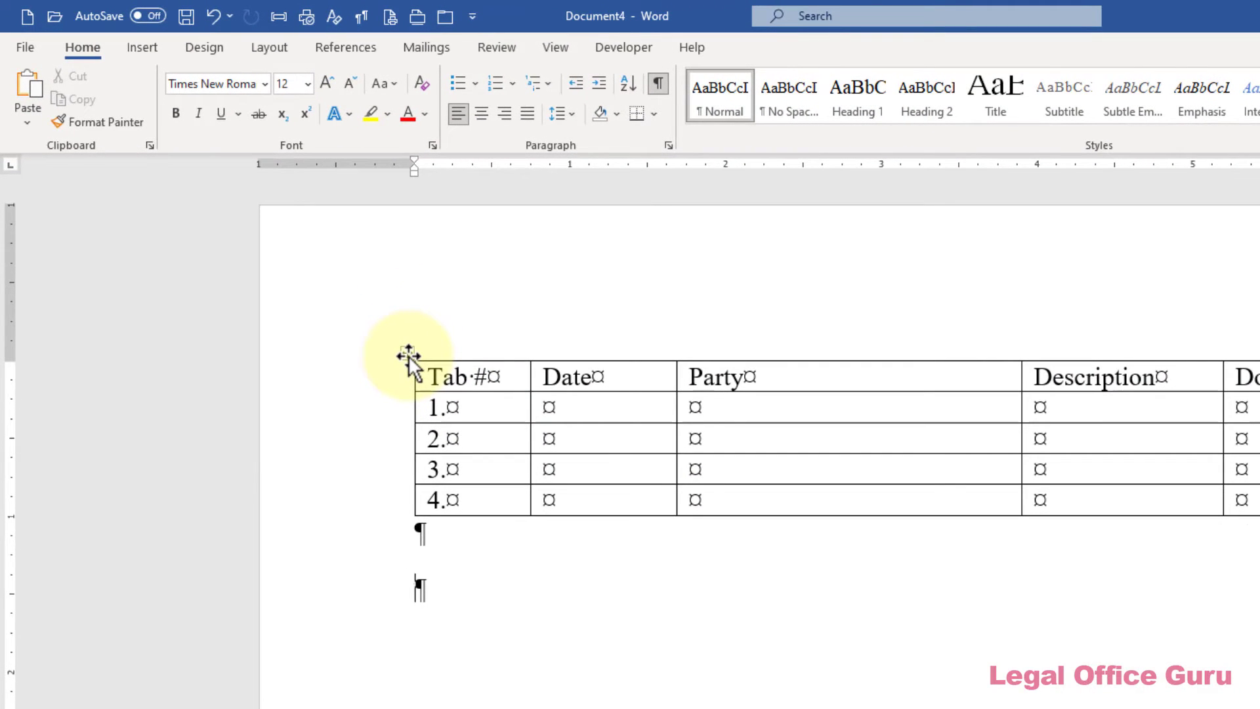
Step: Select the whole numbered table and choose Save Selection to Quick Tables Gallery
left_click(408, 355)
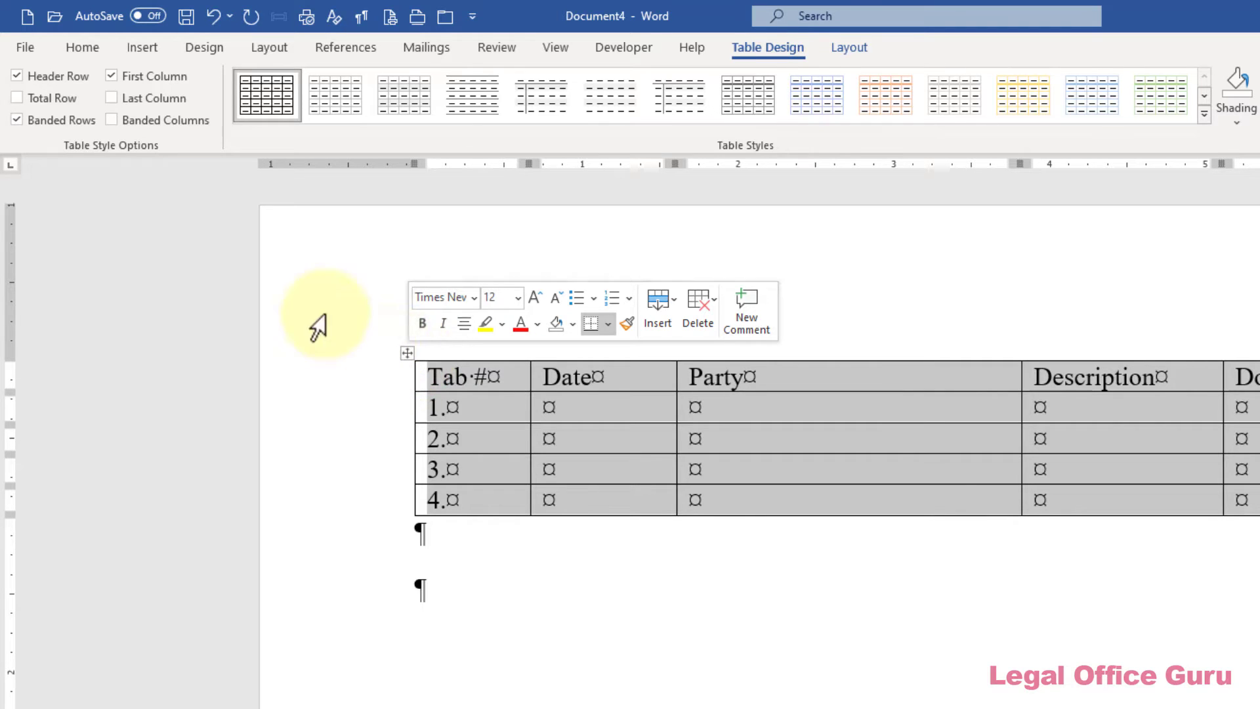
left_click(147, 48)
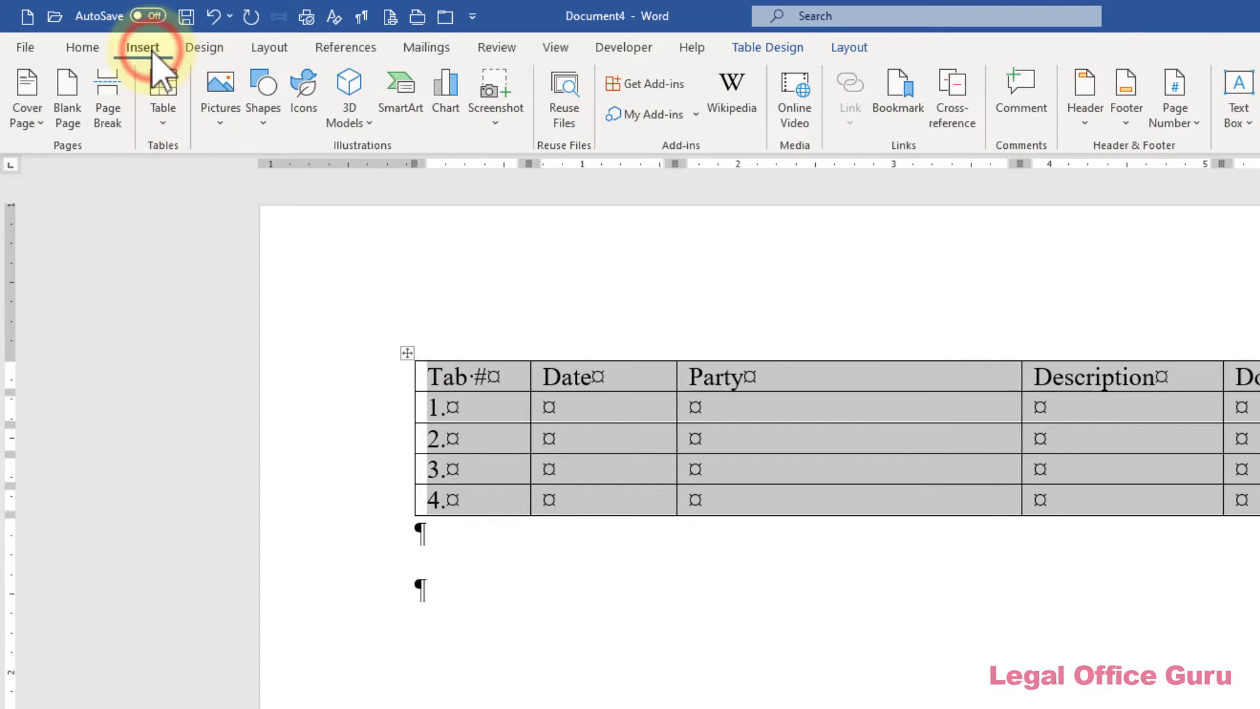
left_click(160, 133)
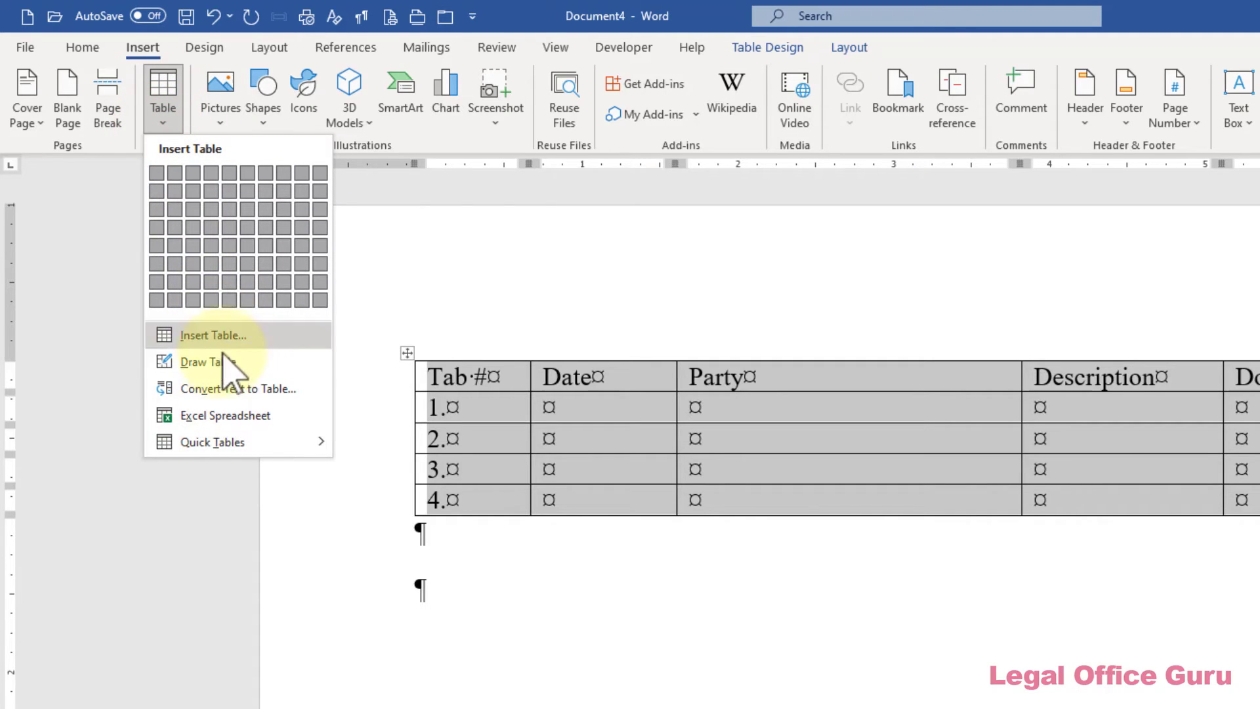
mouse_move(238, 463)
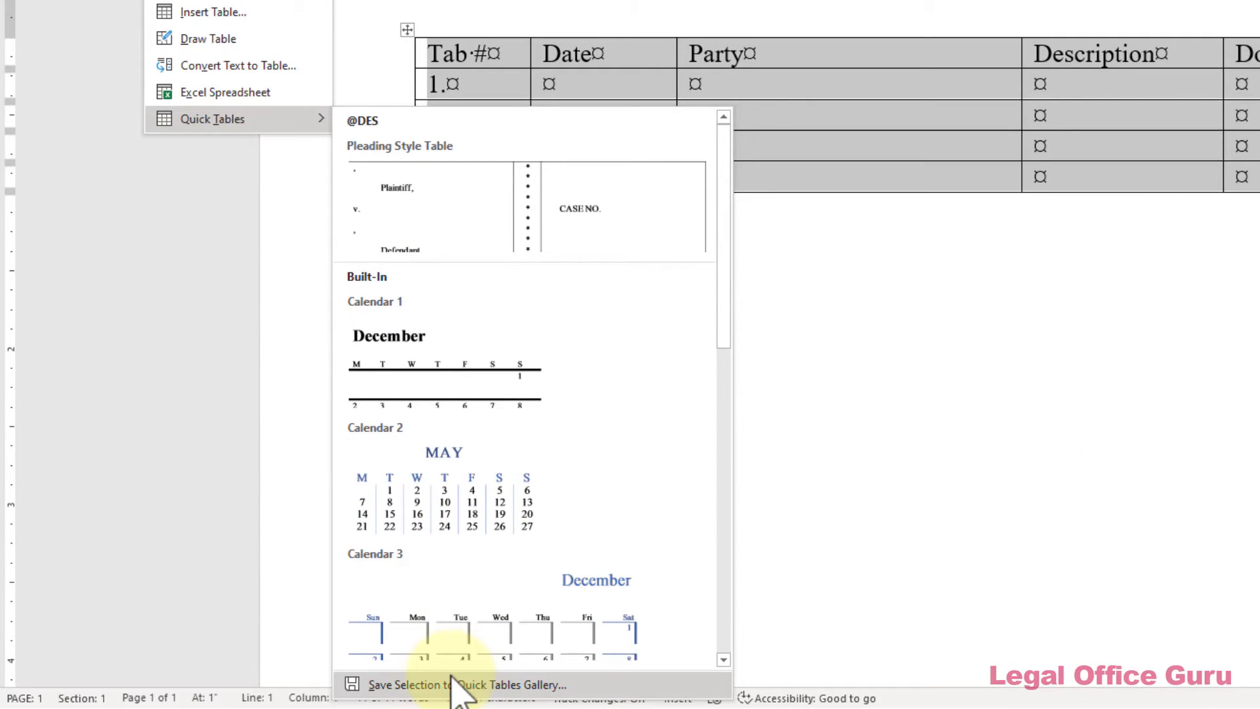
left_click(453, 686)
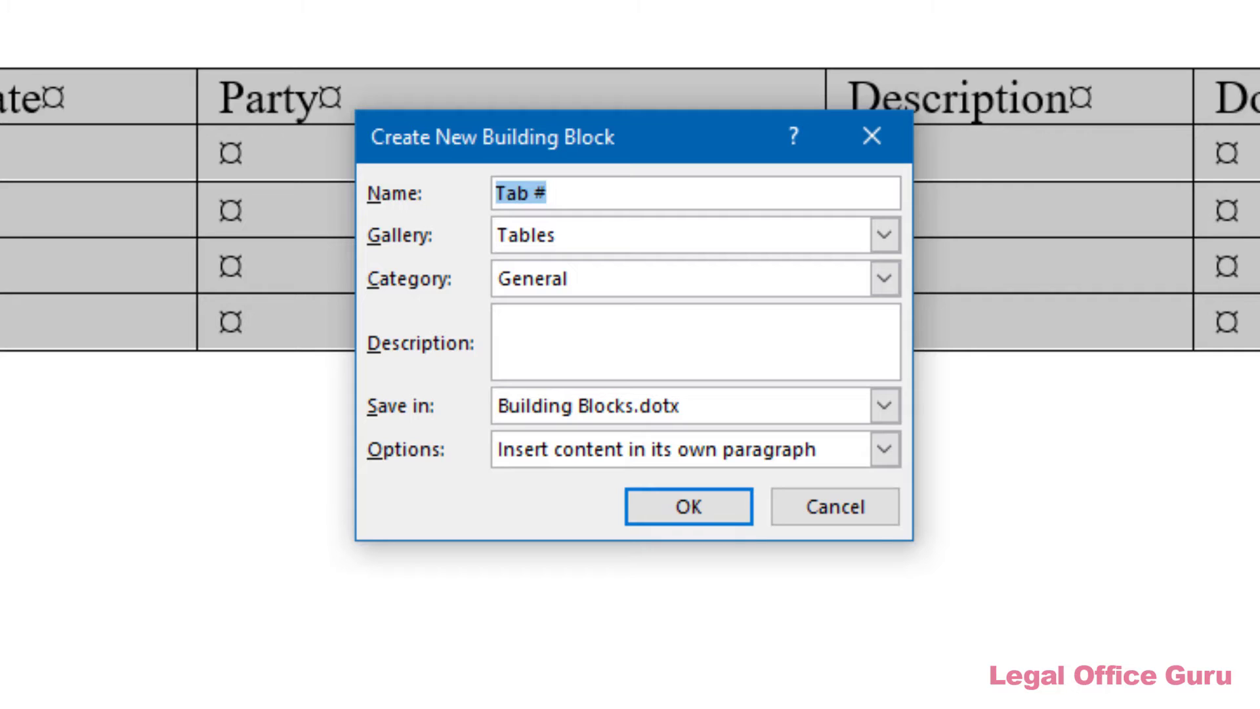
type("Pleading Index")
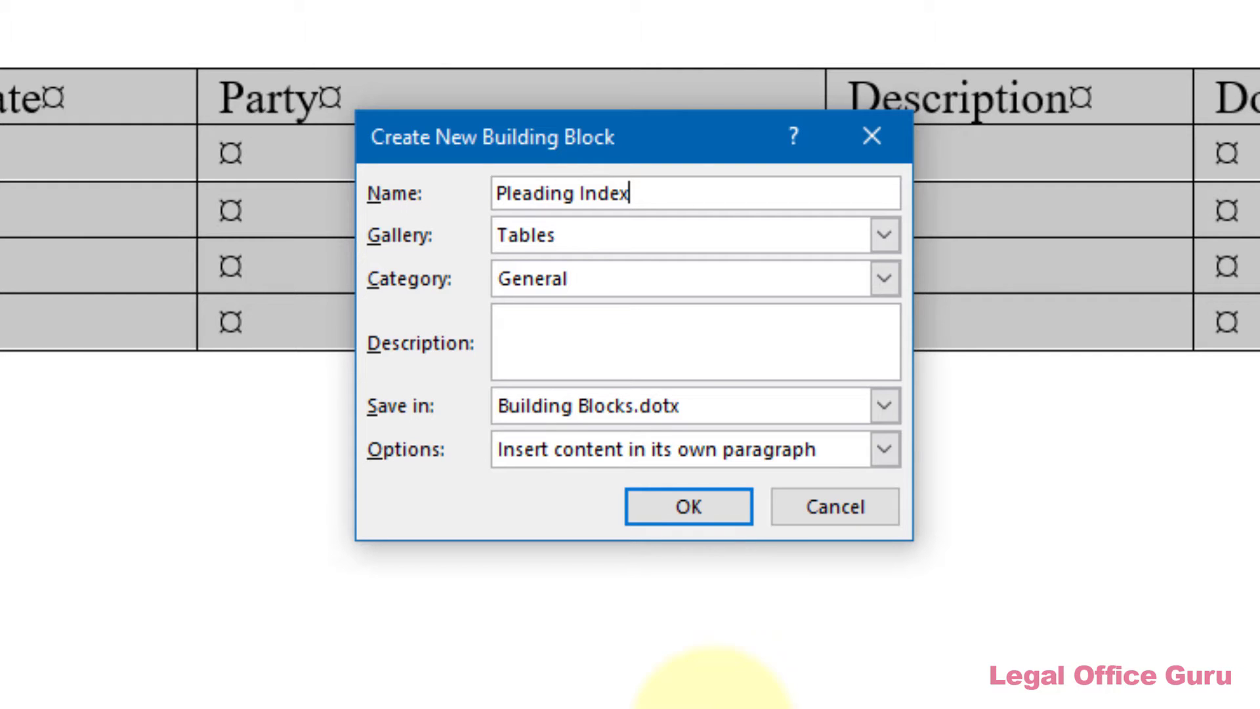
left_click(884, 279)
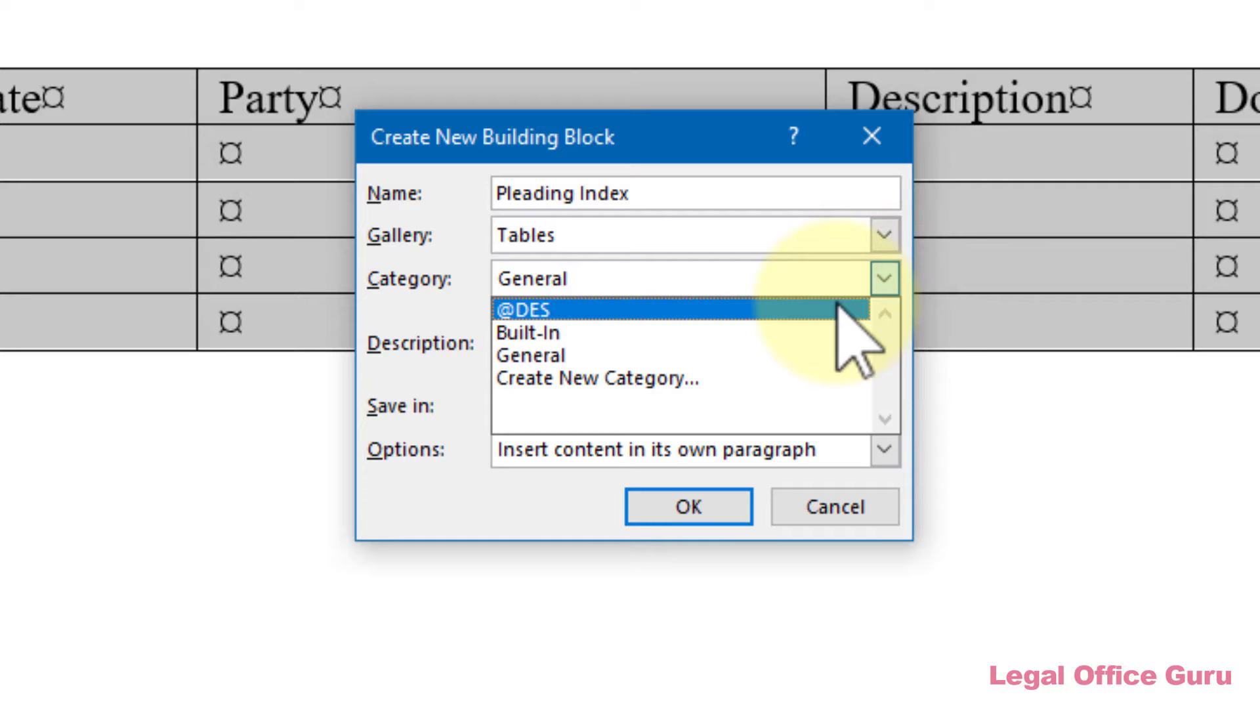
left_click(837, 306)
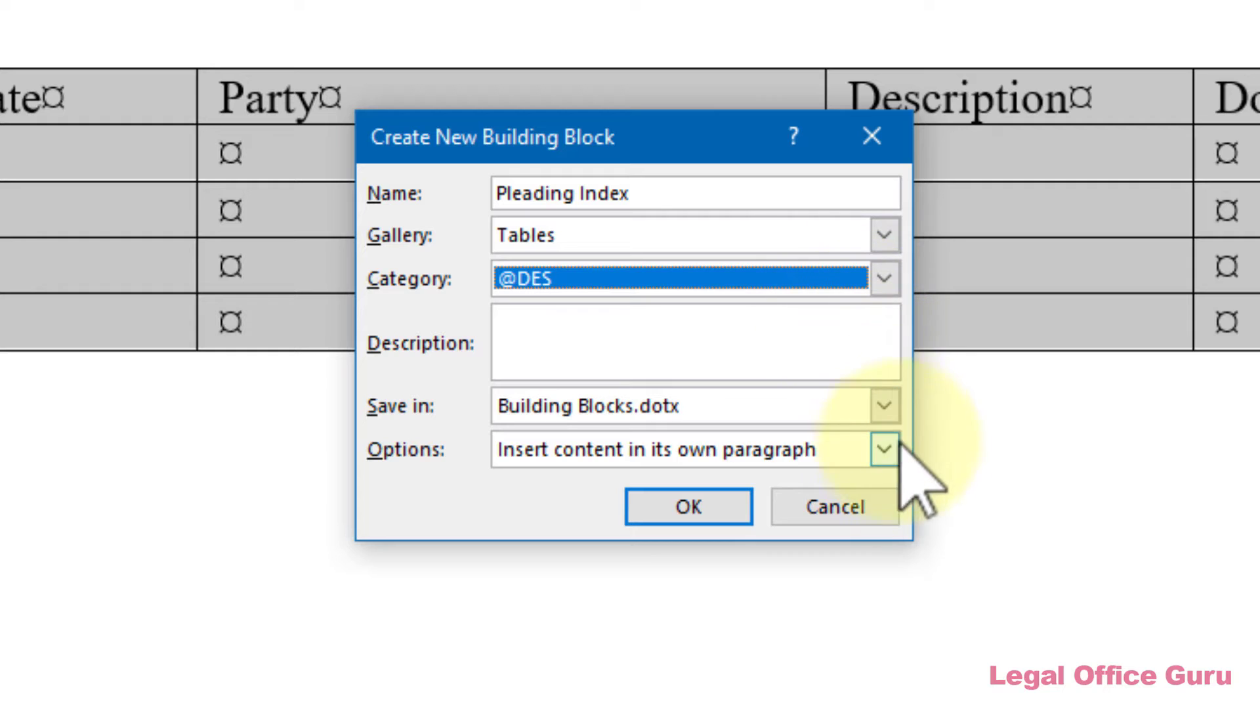
left_click(885, 407)
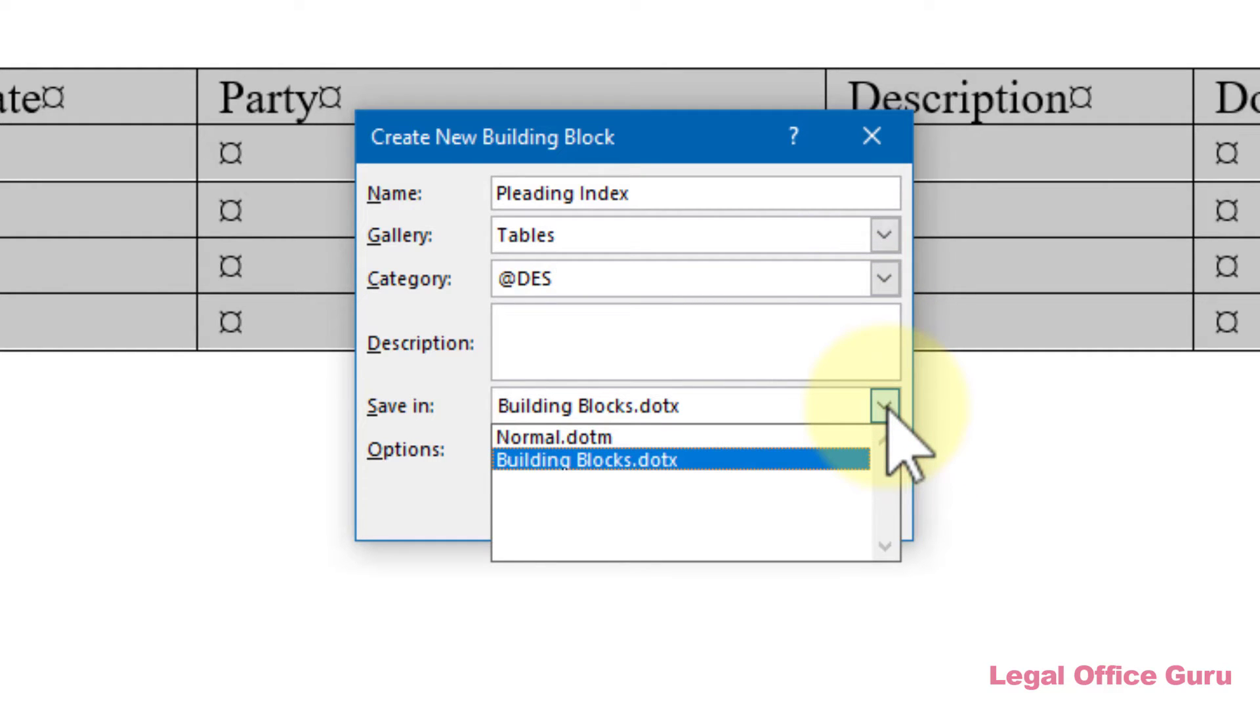
left_click(887, 407)
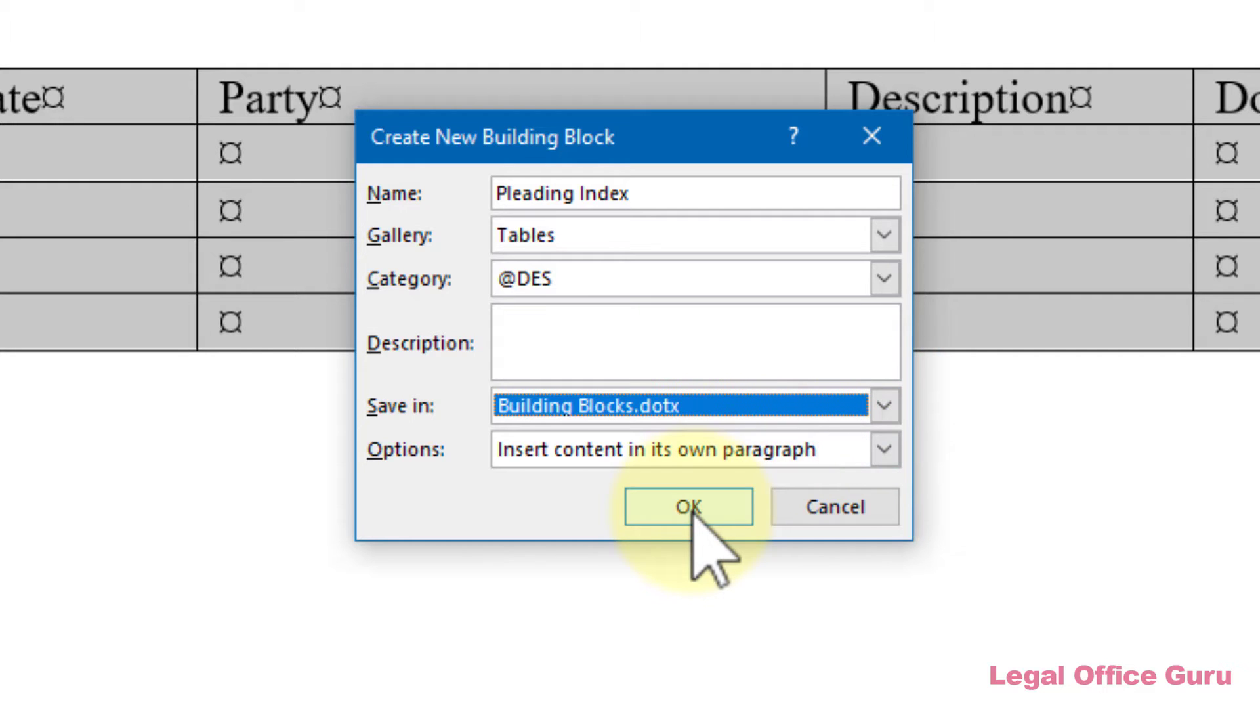
left_click(694, 511)
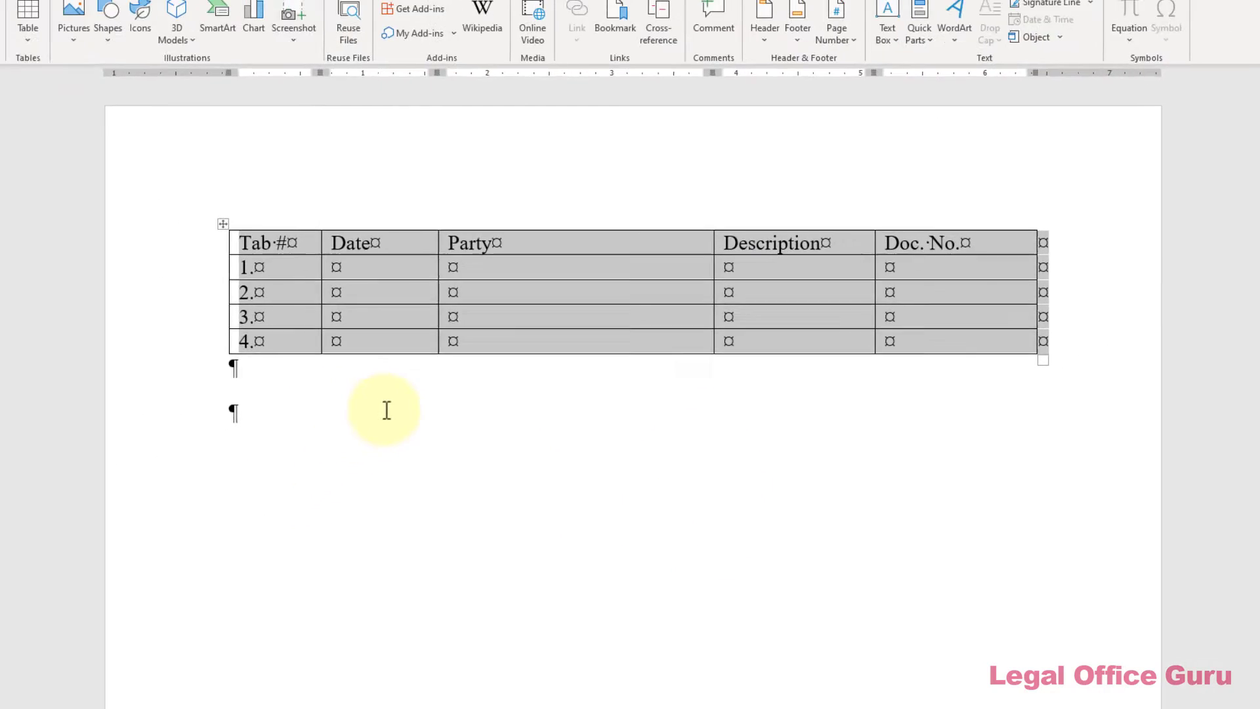
Step: Insert the Pleading Index quick table in the empty paragraph below the table
left_click(385, 408)
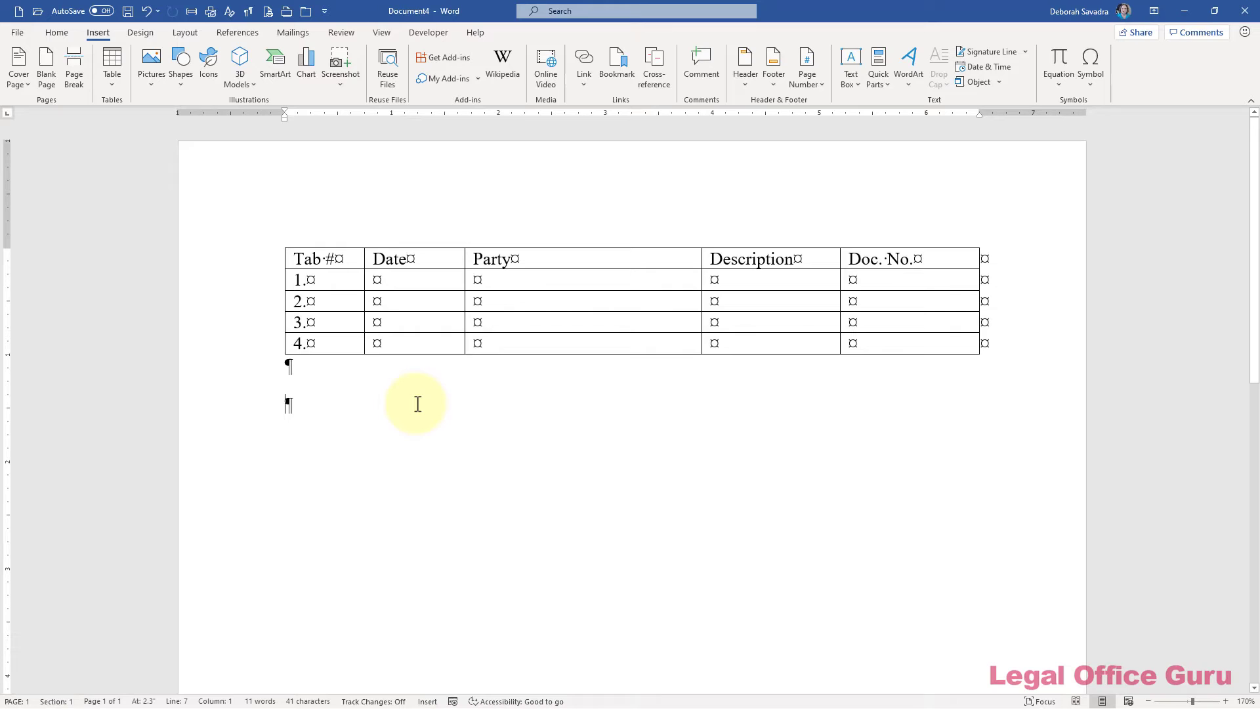
left_click(107, 85)
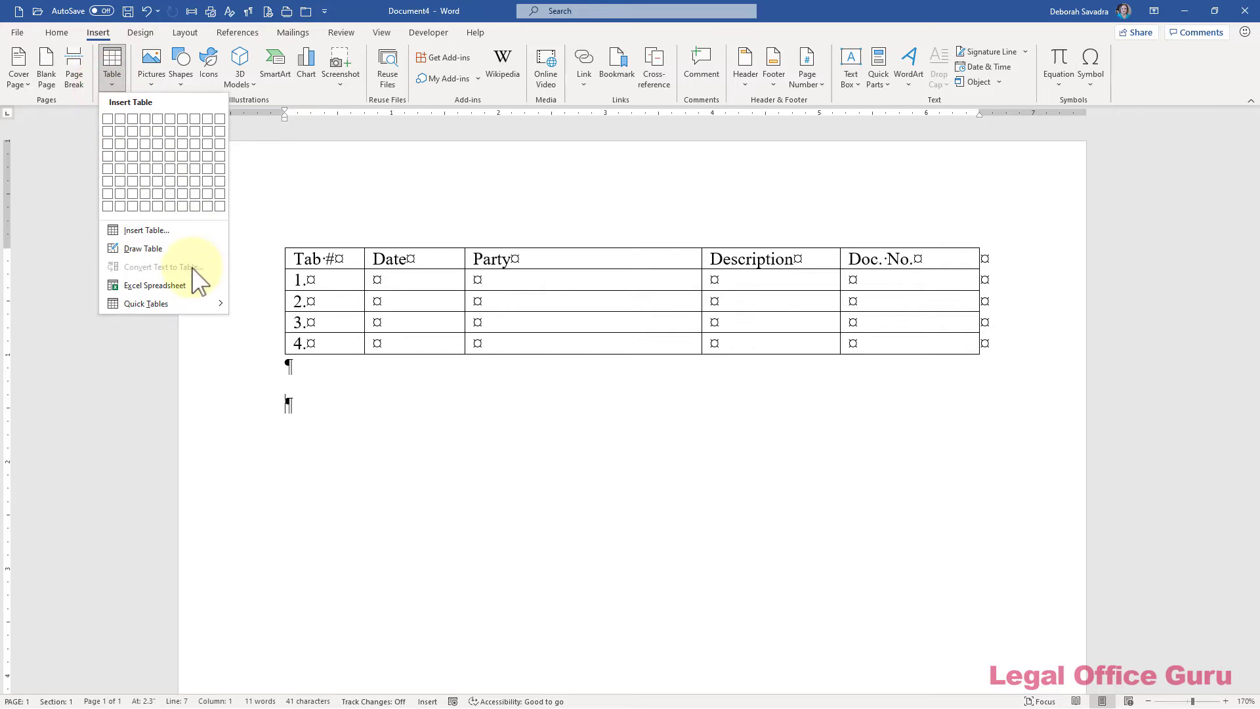
mouse_move(188, 302)
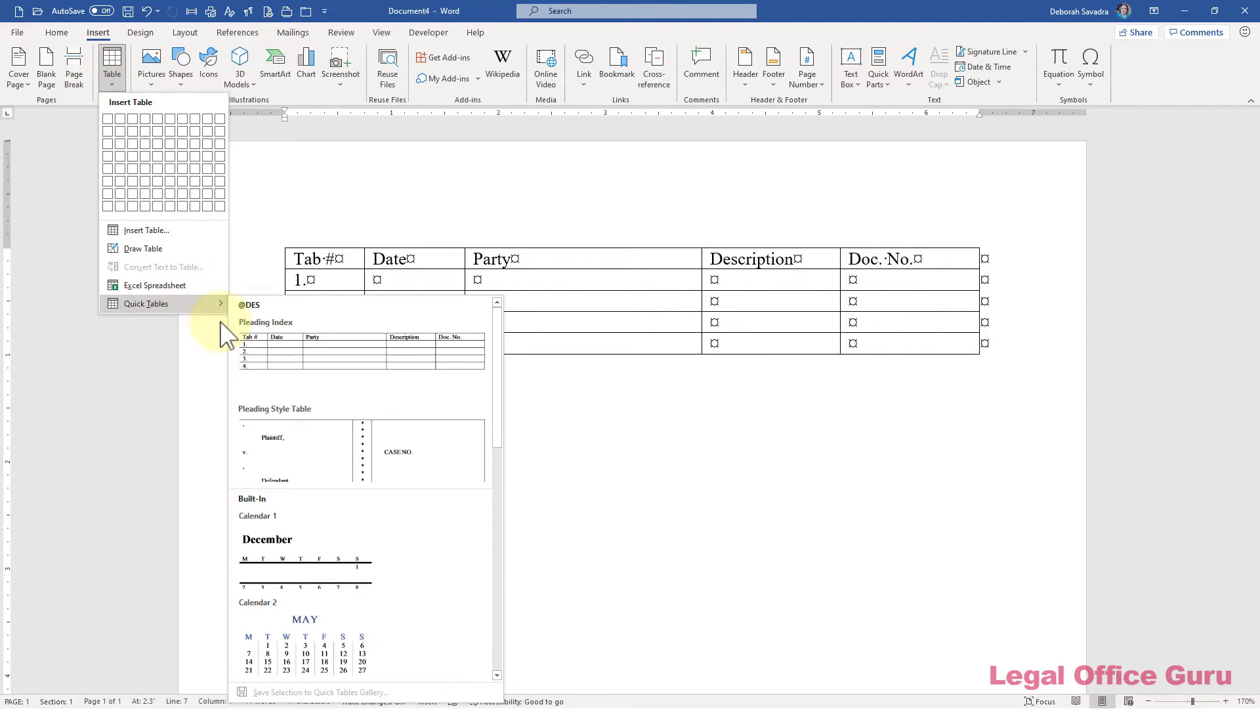
left_click(298, 345)
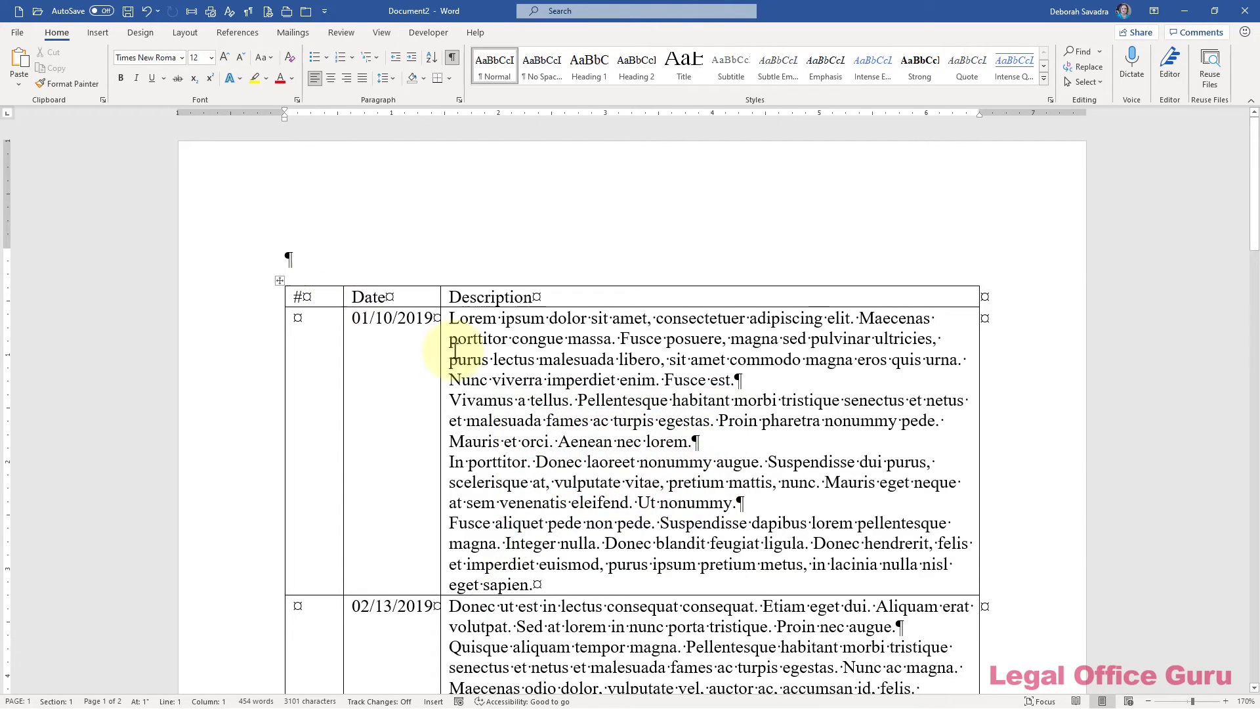
Step: Put the cursor in the Description cell and bring up the Table Layout tools
left_click(513, 350)
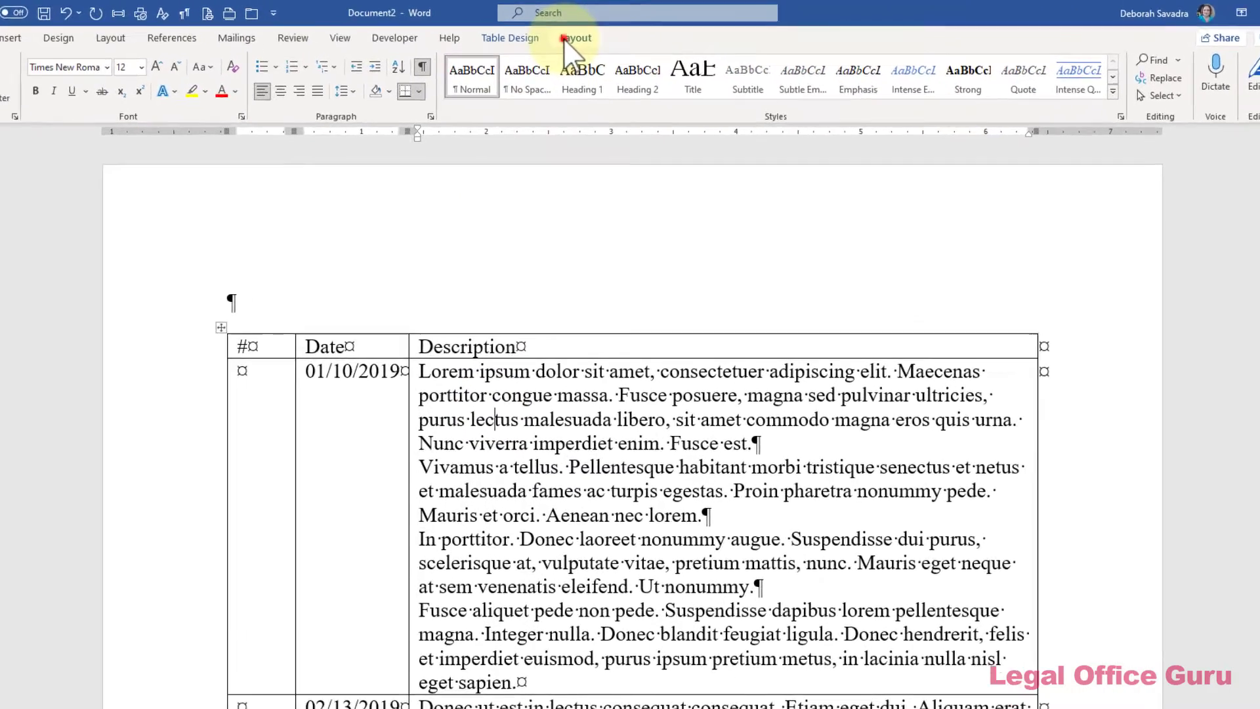
left_click(573, 38)
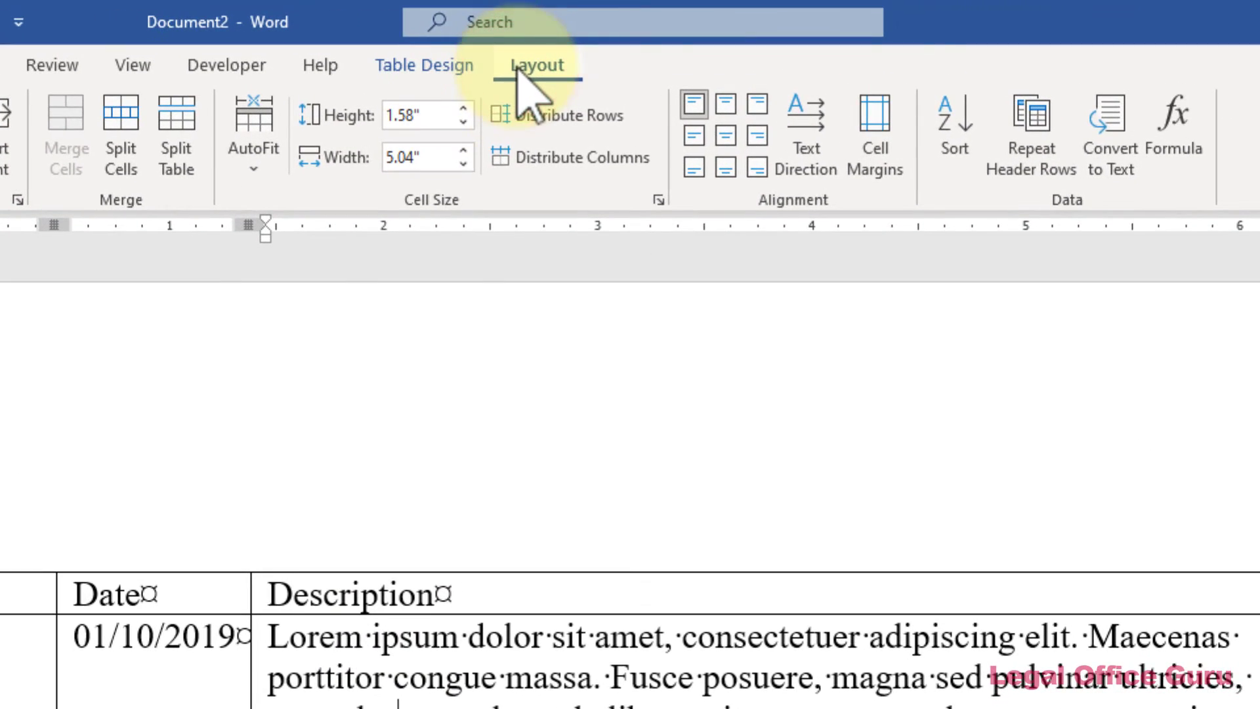
Step: In Cell Margins, raise the table's default Bottom margin to 0.15" and apply it
left_click(863, 150)
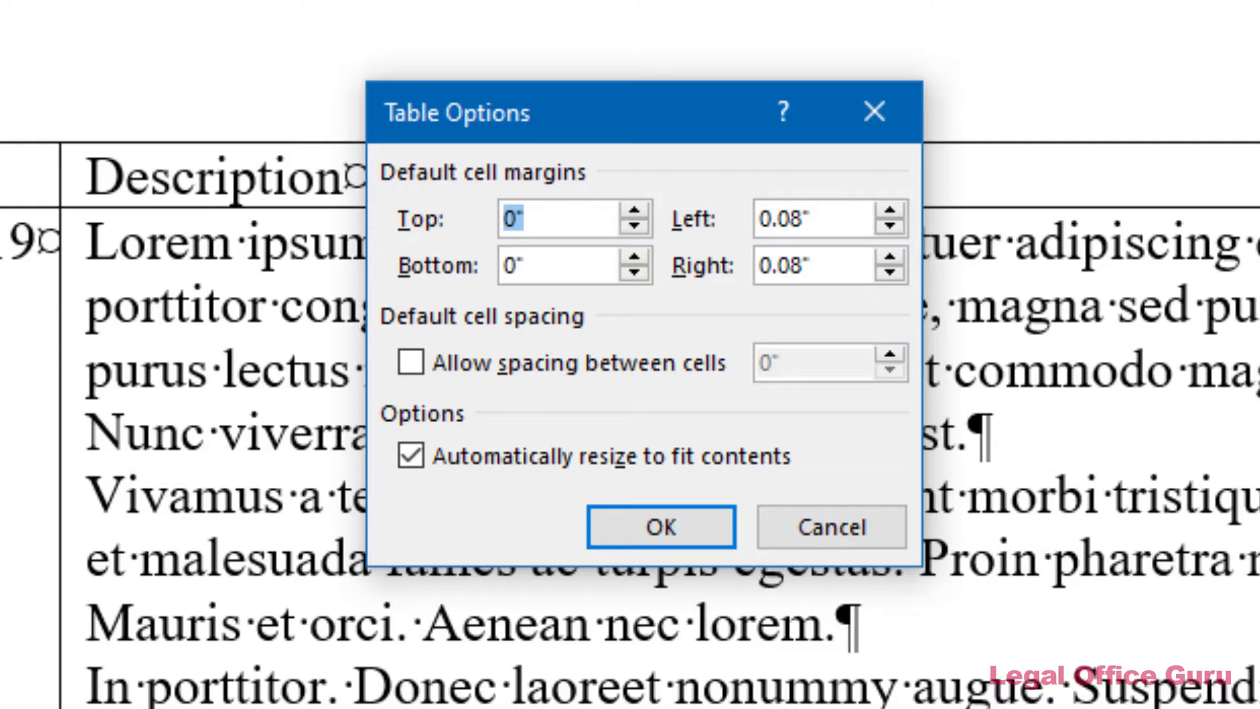
left_click(634, 258)
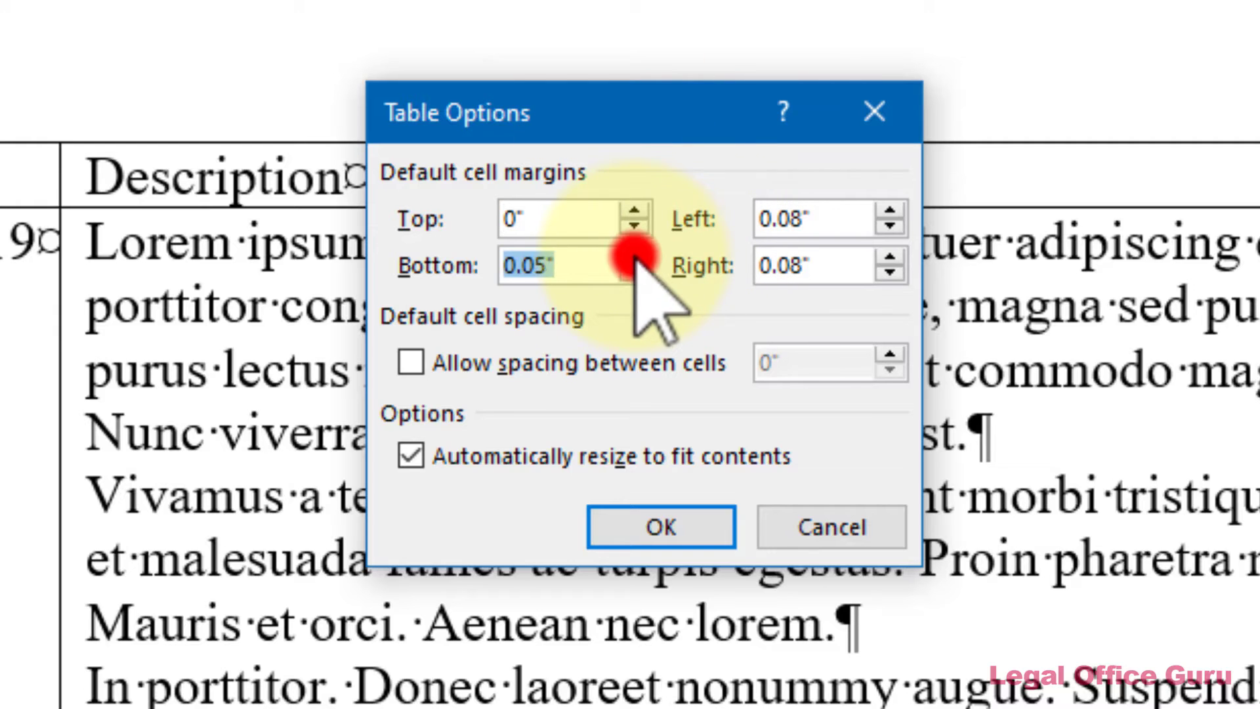
left_click(634, 258)
left_click(634, 258)
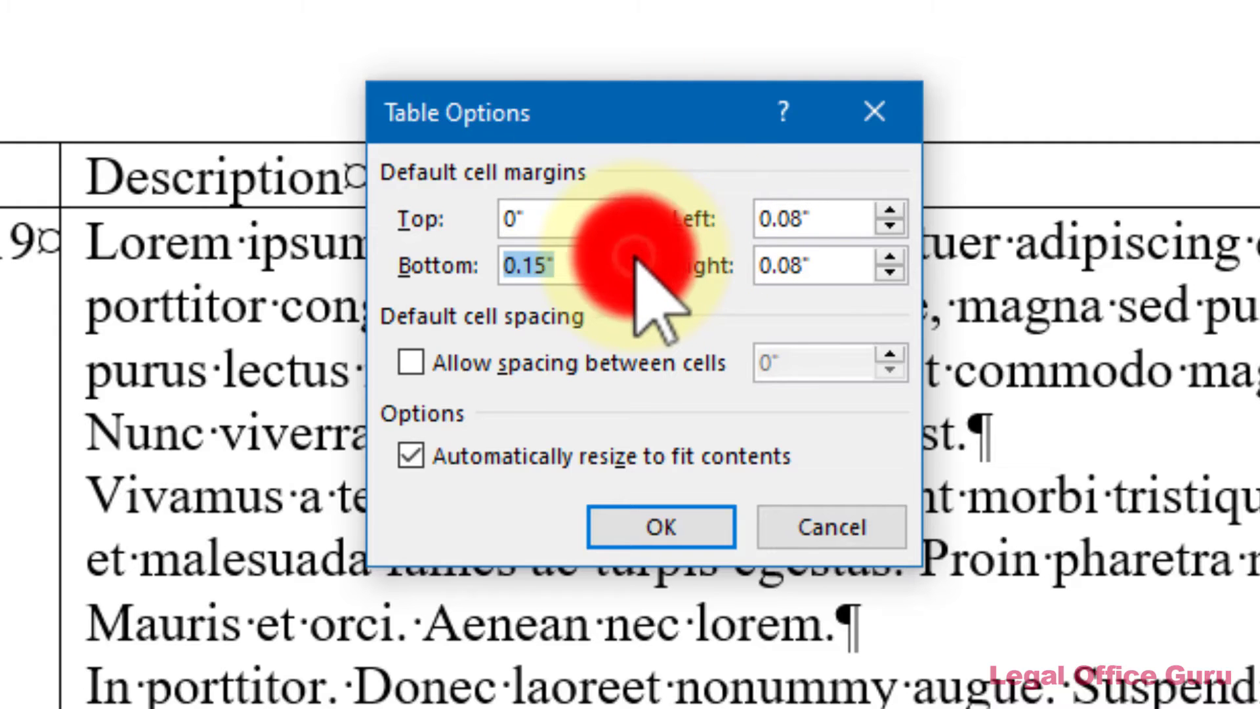
left_click(661, 529)
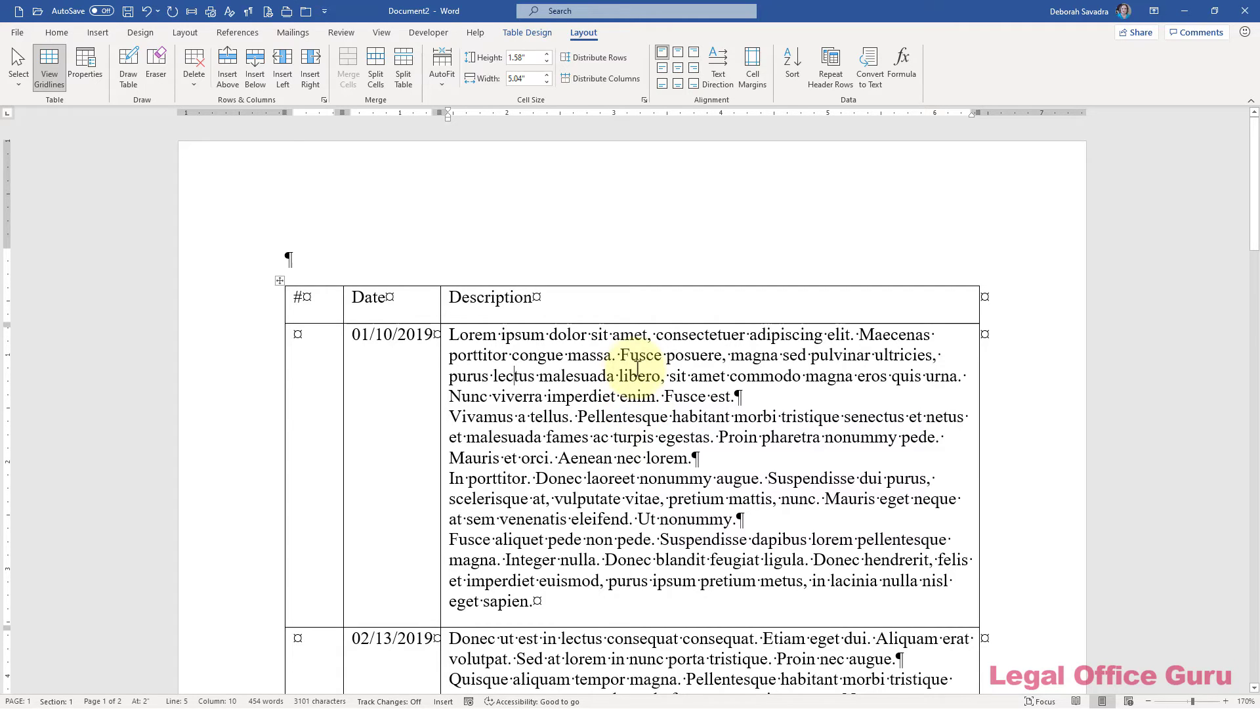
Step: Uncheck 'Same as the whole table' for the first Description cell and set its Top and Bottom margins to 0.25"
left_click(92, 77)
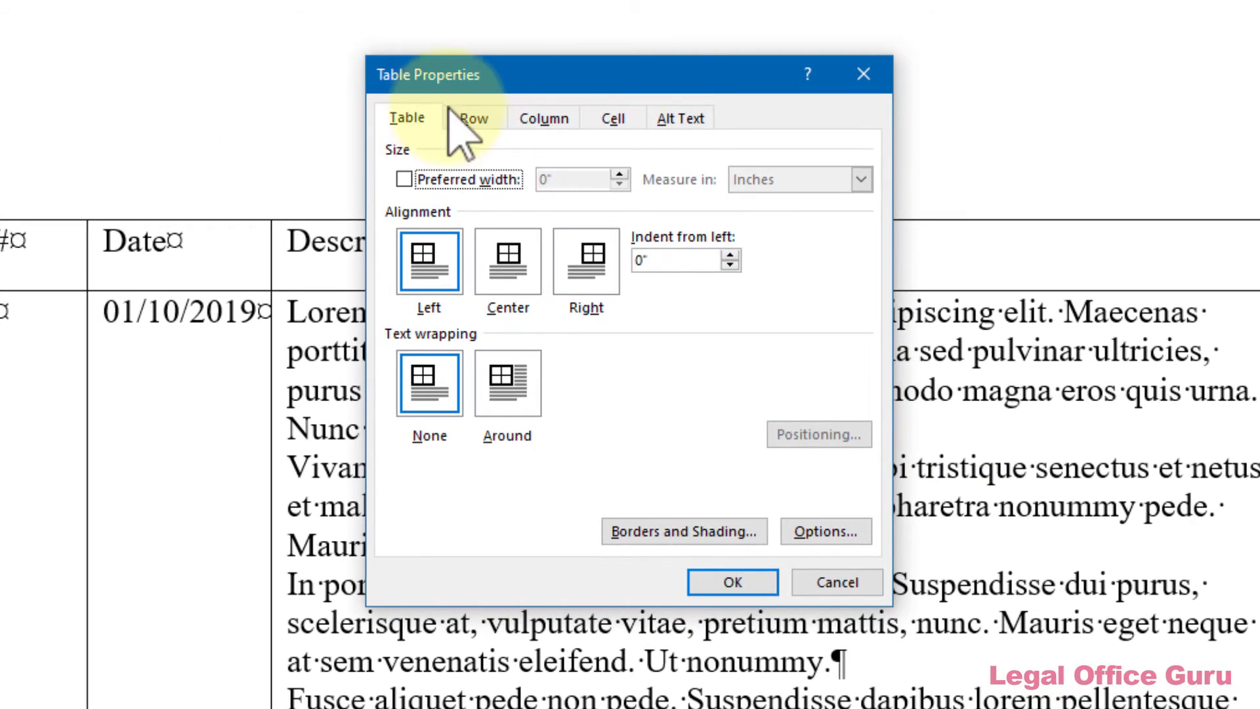
left_click(616, 120)
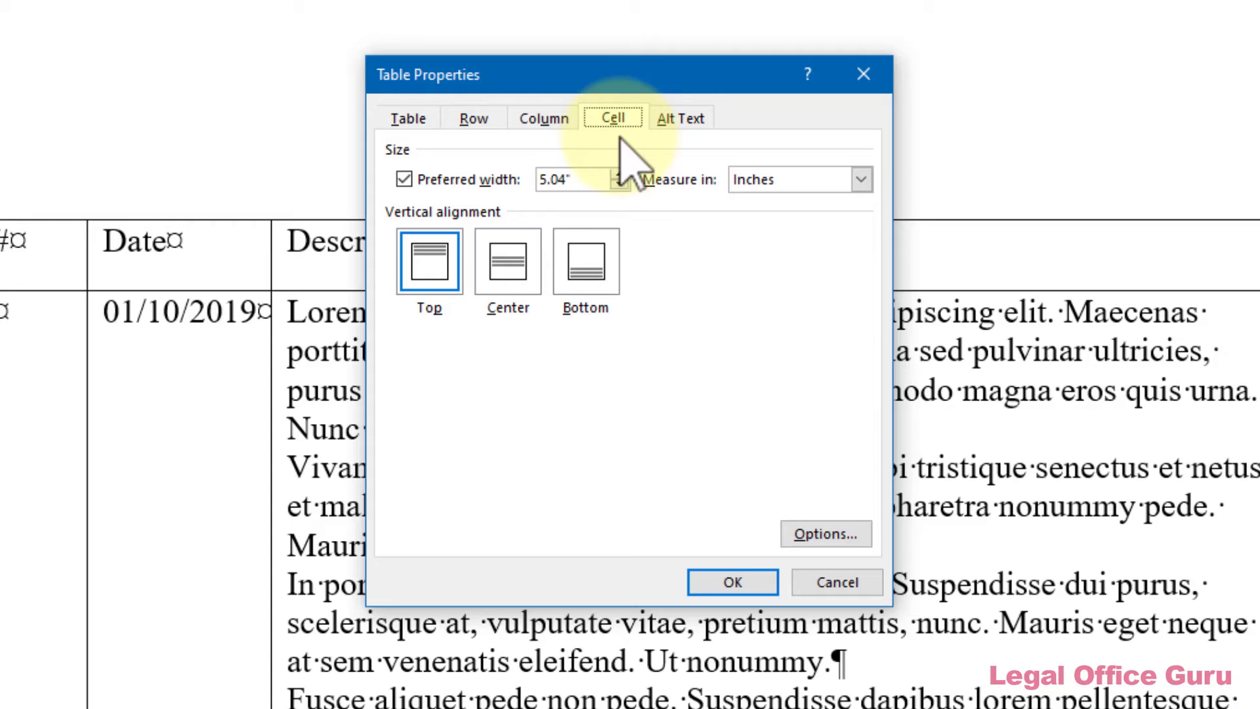
left_click(816, 538)
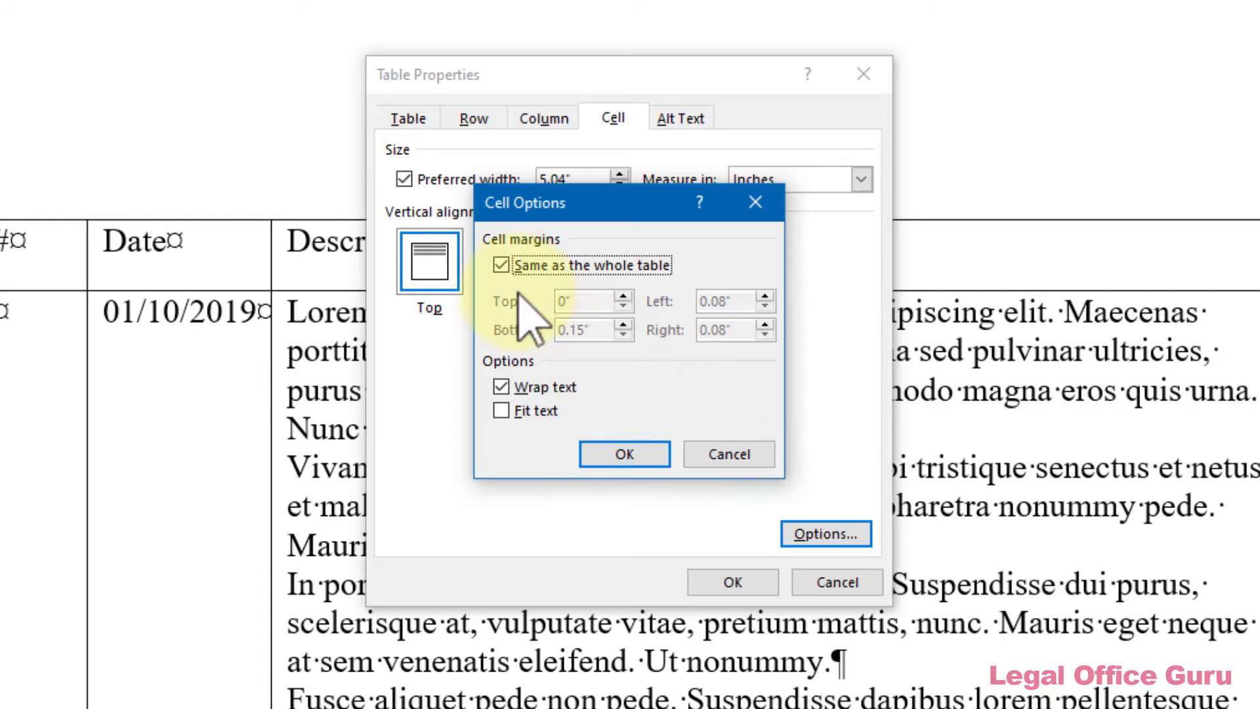
left_click(503, 268)
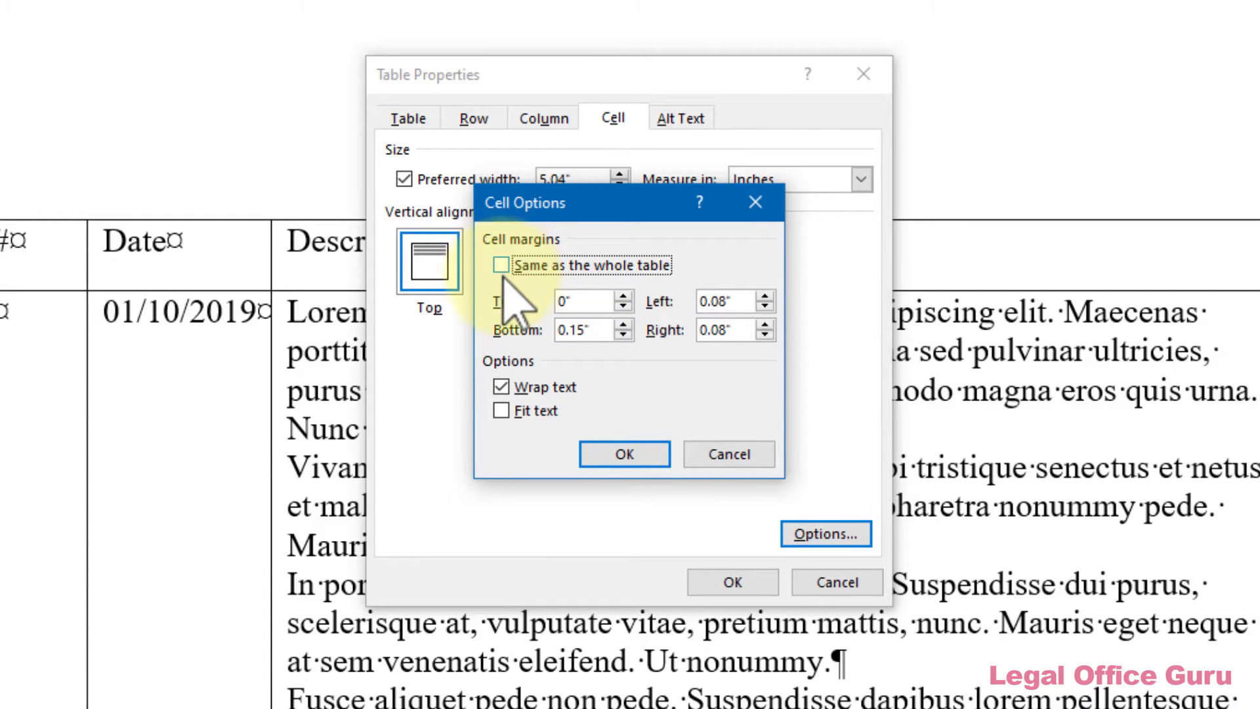
double_click(587, 329)
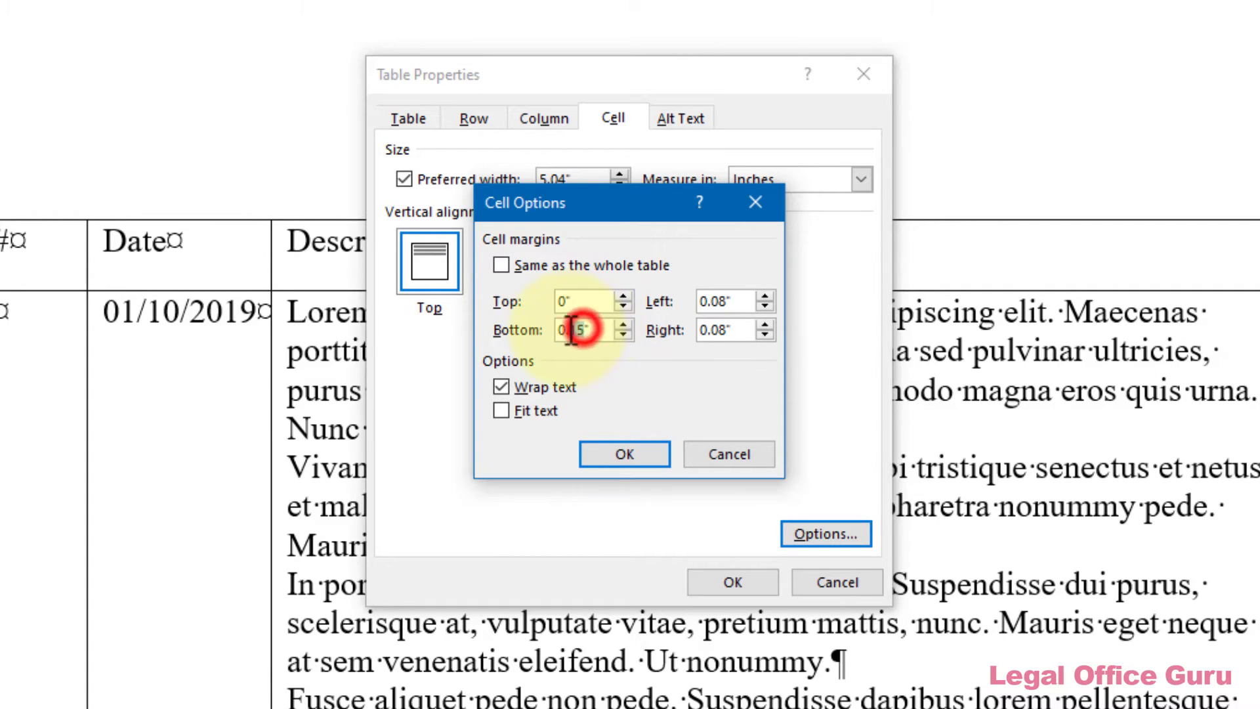
type("0.25")
double_click(568, 301)
type("0.25")
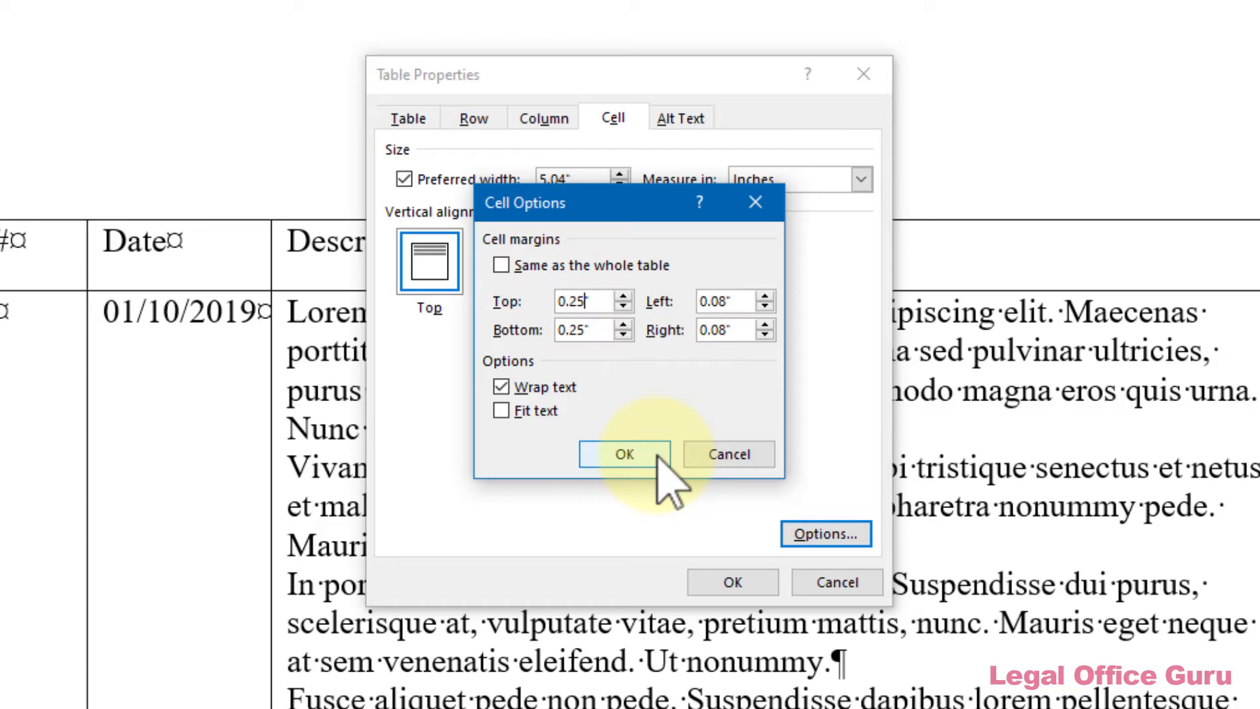
left_click(656, 454)
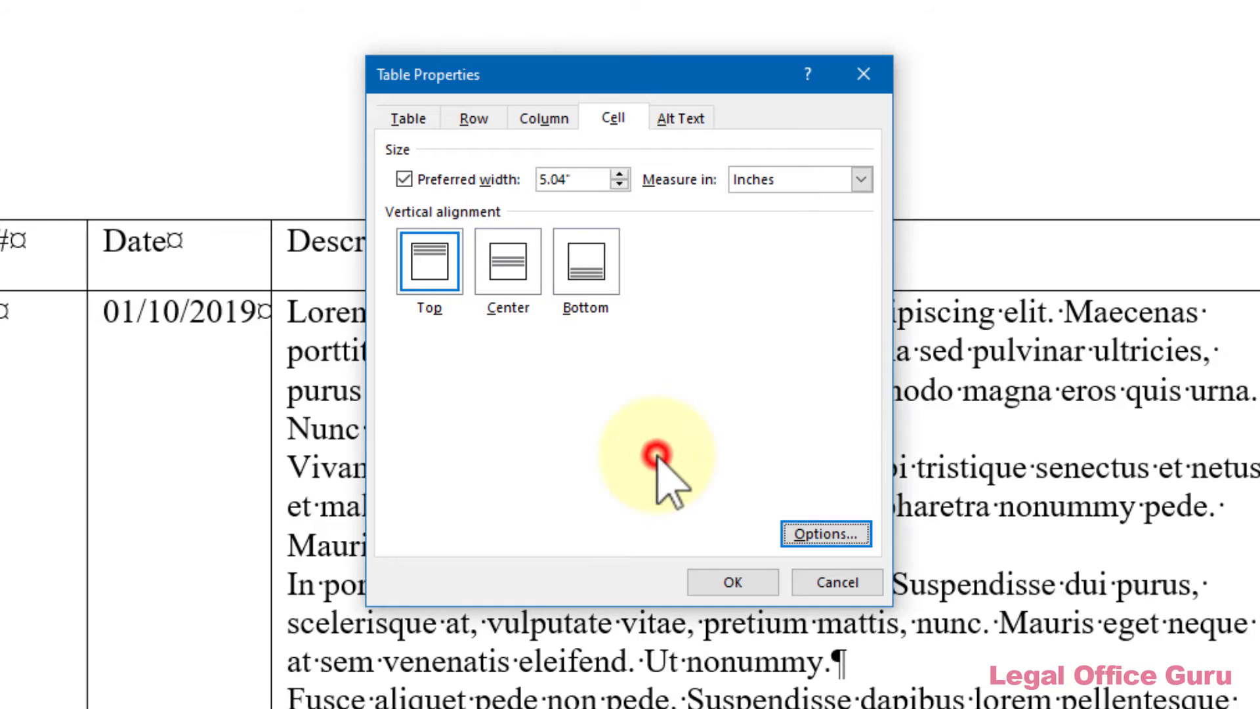
left_click(739, 584)
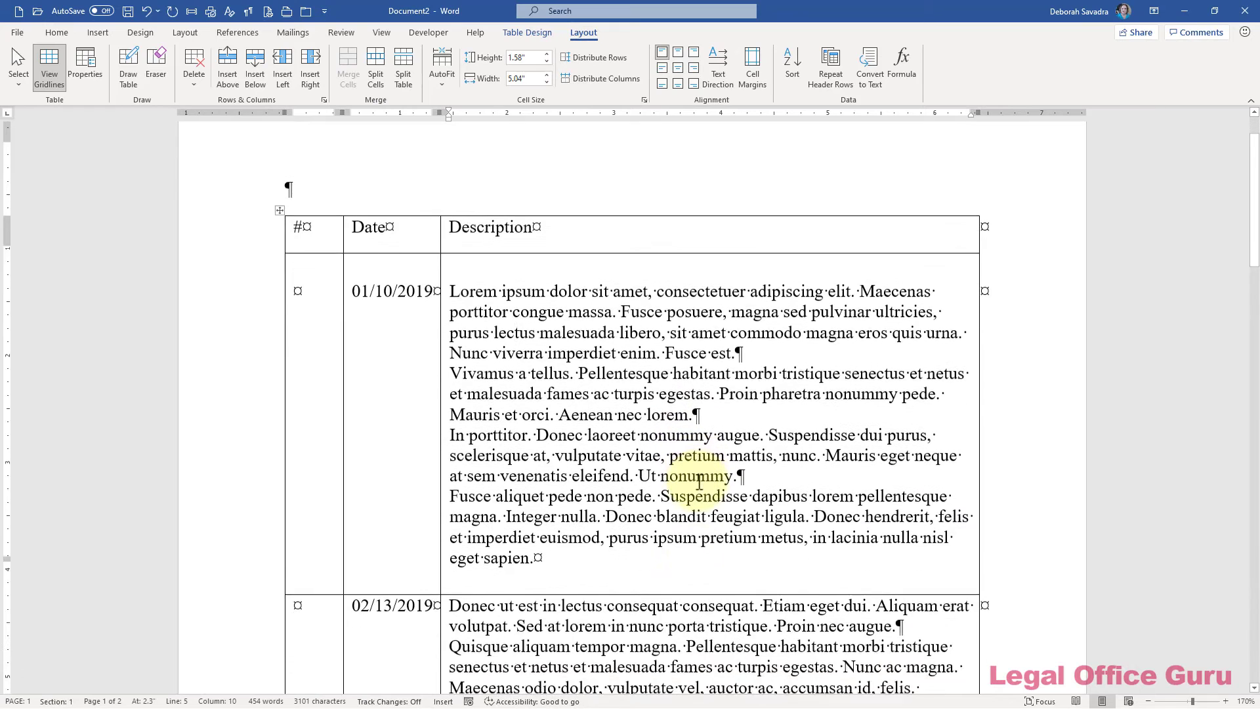
scroll(699, 482, "down", 3)
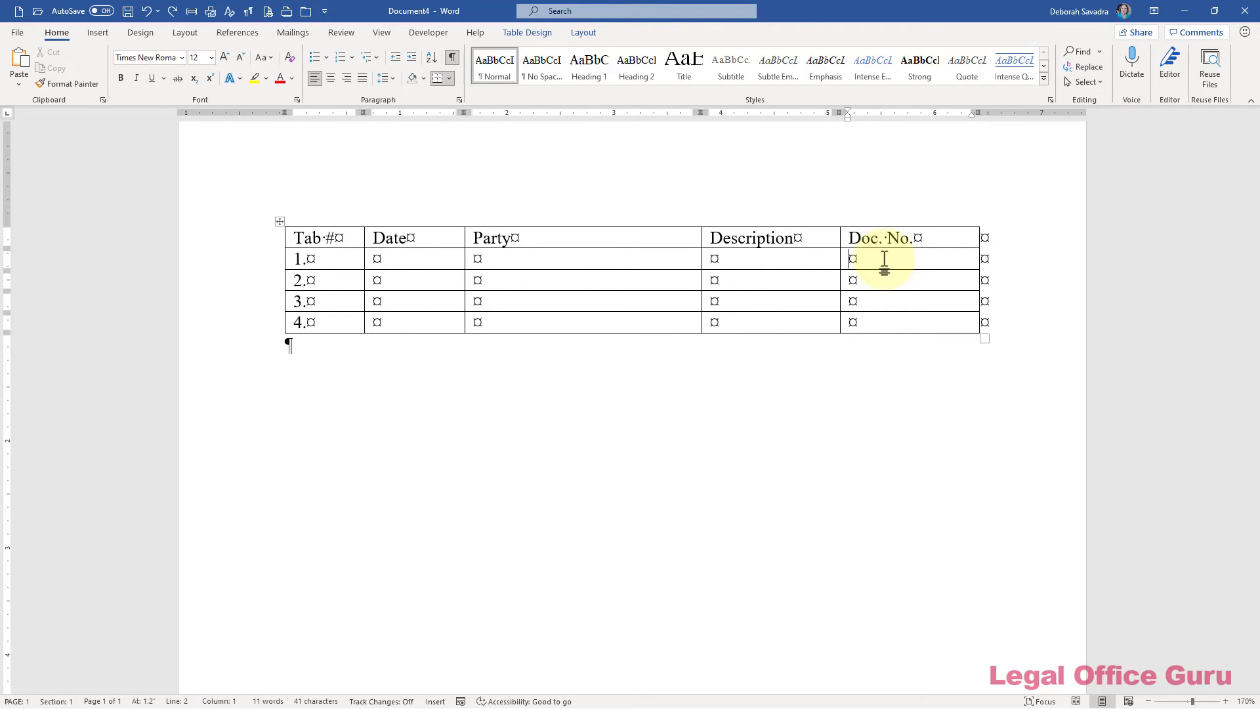
type("J:\\99997\\0123\\Discovery\\Responses\\1234567.pdf")
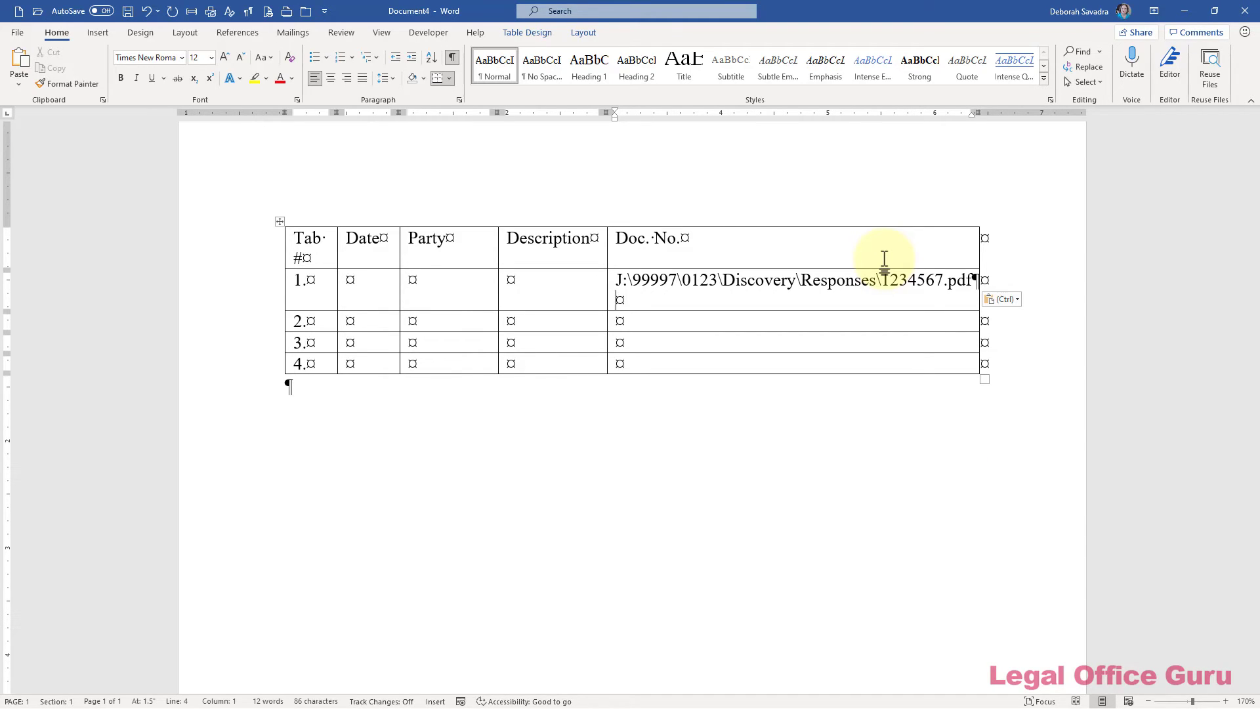
key("ctrl+z")
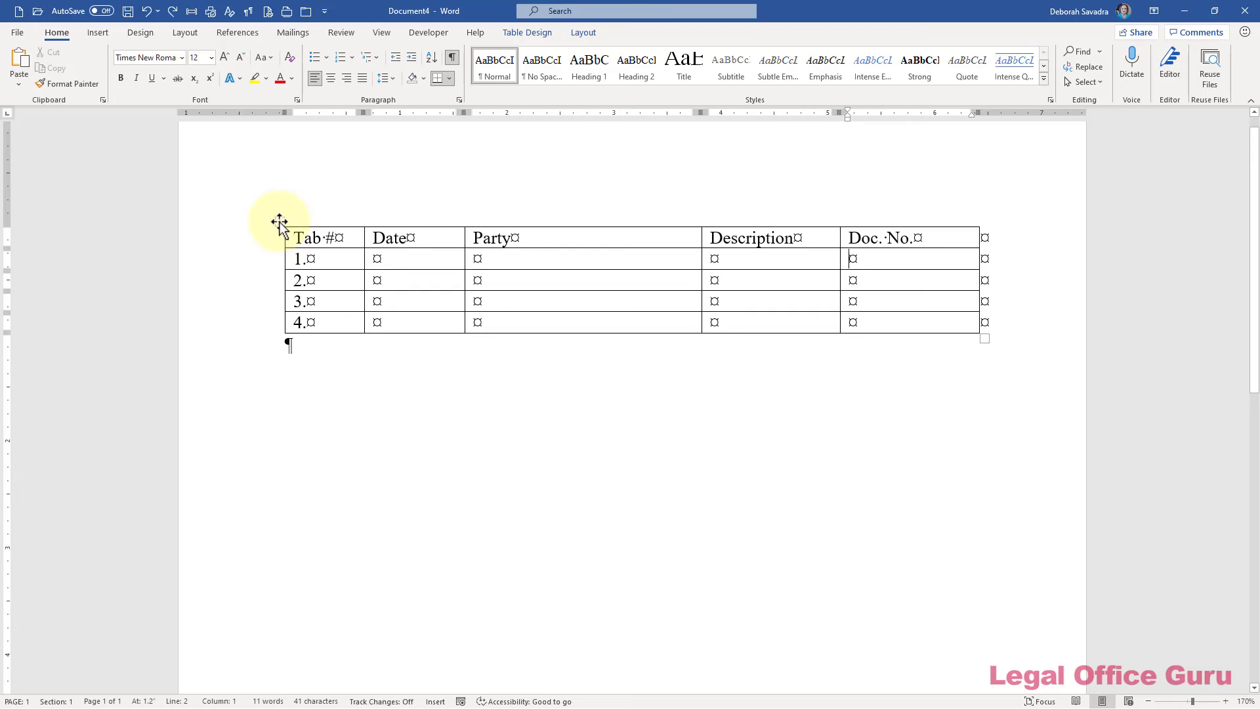
Step: Select the entire table and uncheck 'Automatically resize to fit contents' in its Table Options
left_click(279, 222)
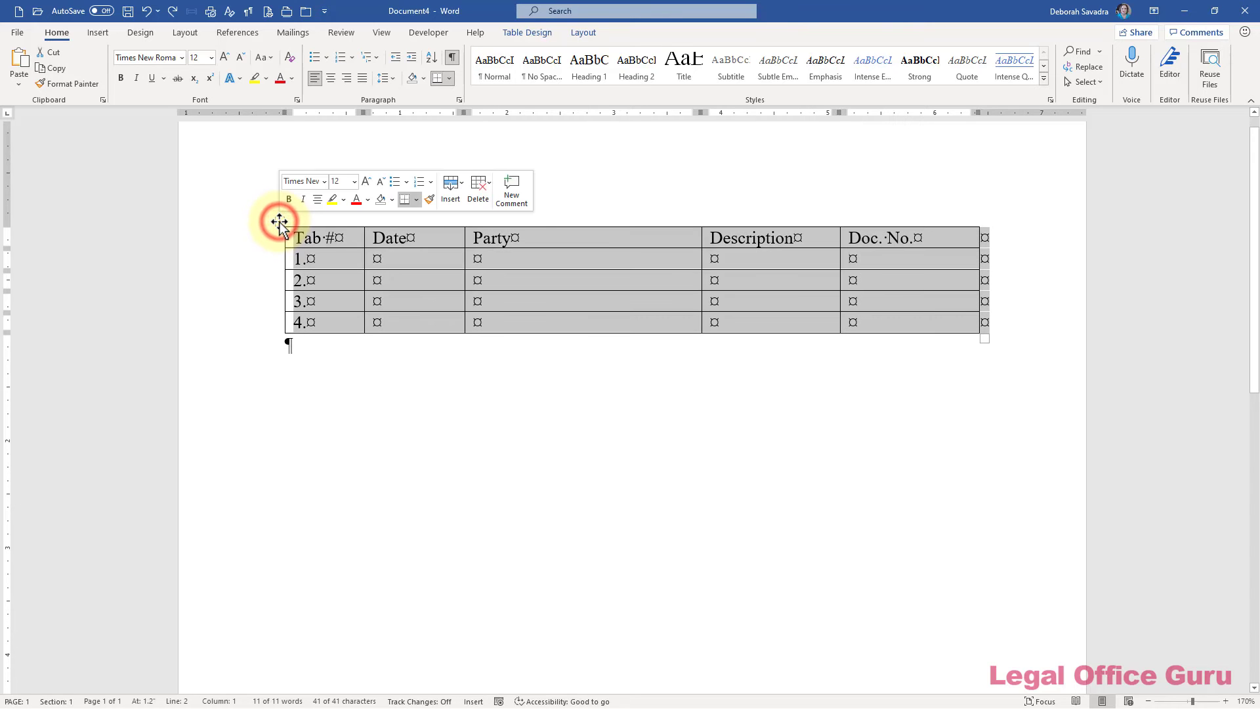
left_click(443, 270)
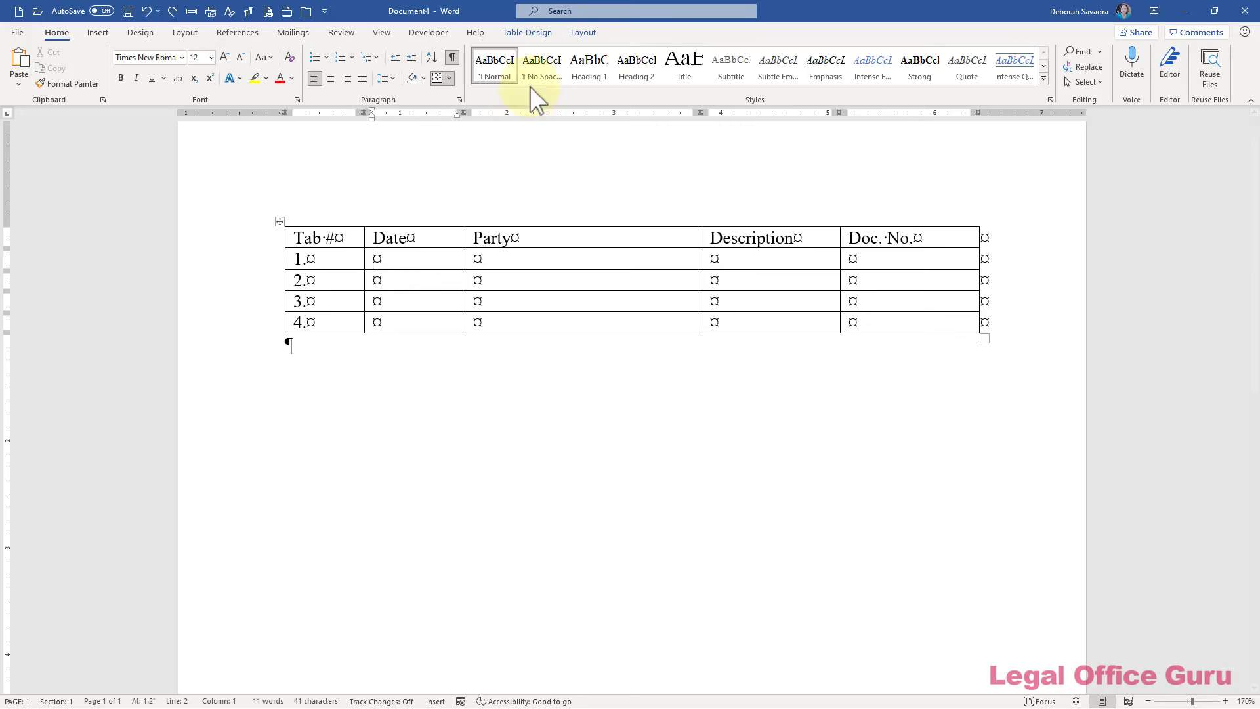
left_click(581, 34)
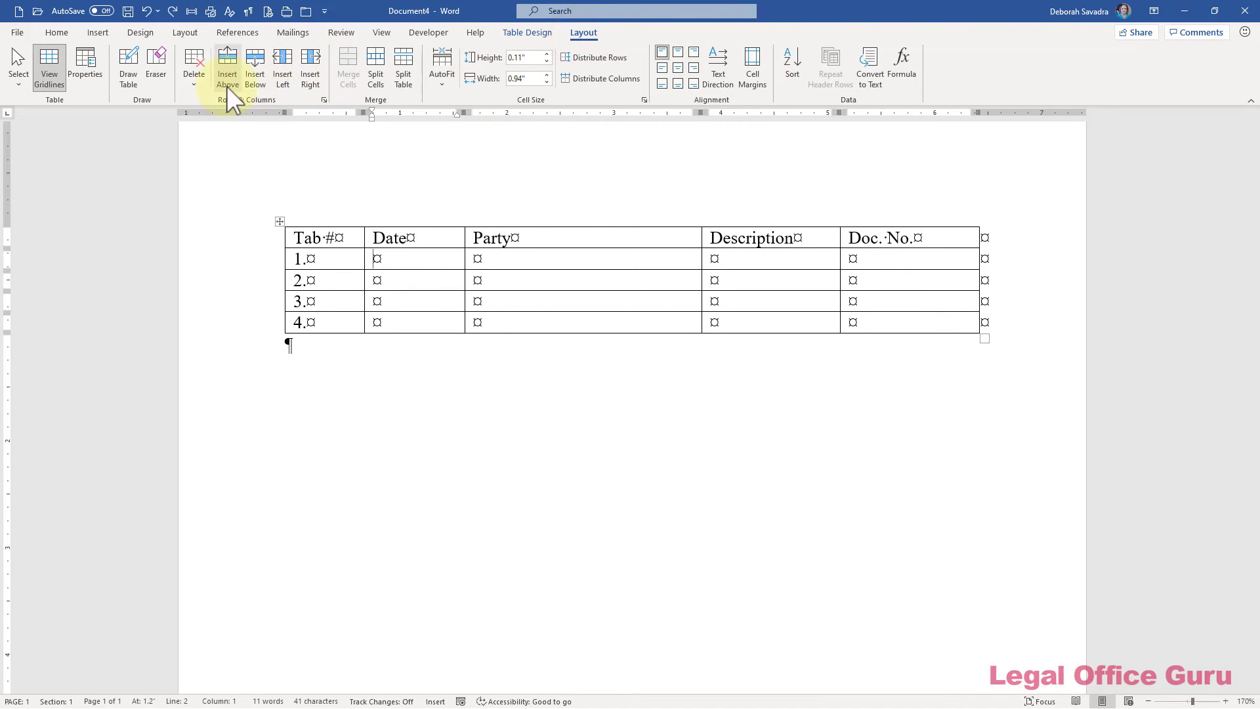
left_click(12, 84)
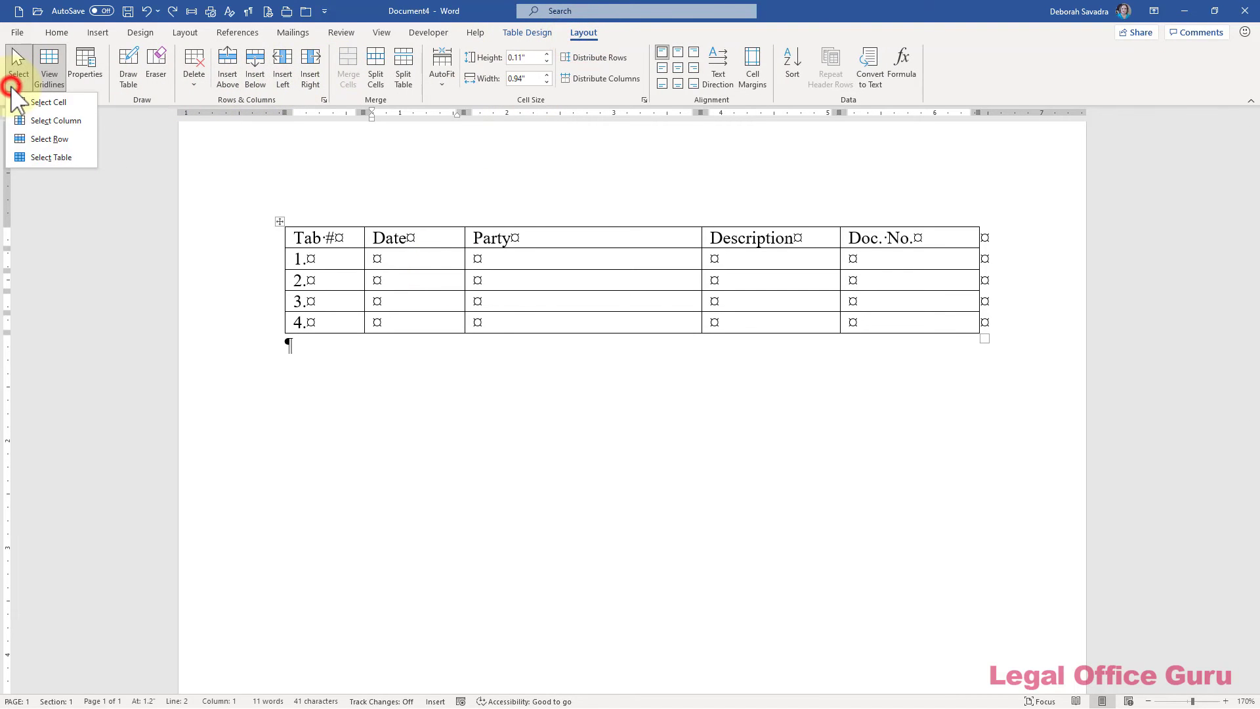
left_click(56, 157)
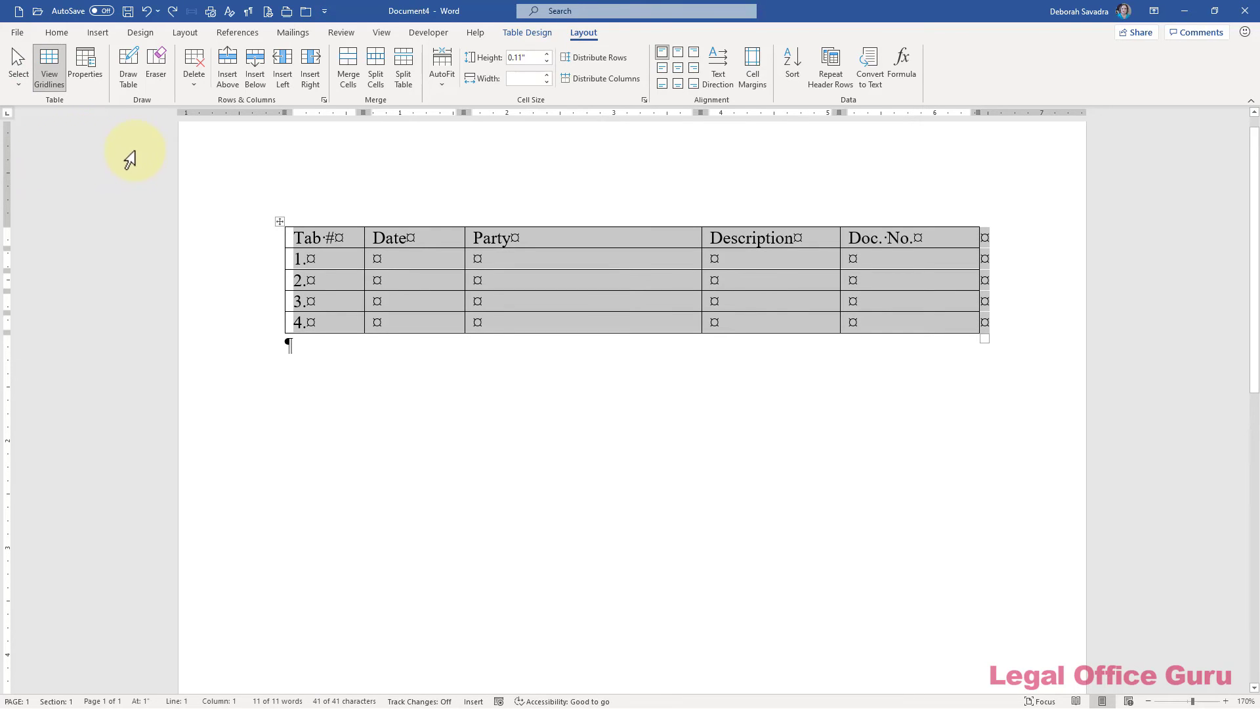
left_click(86, 66)
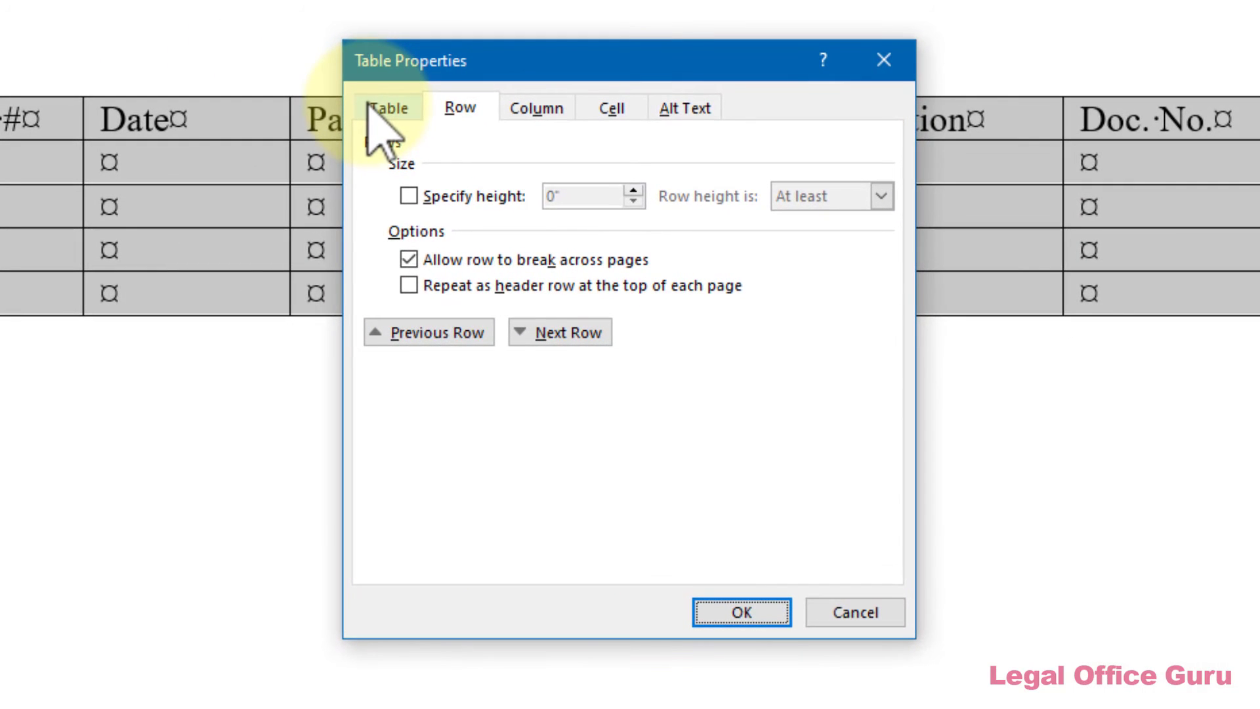
left_click(369, 109)
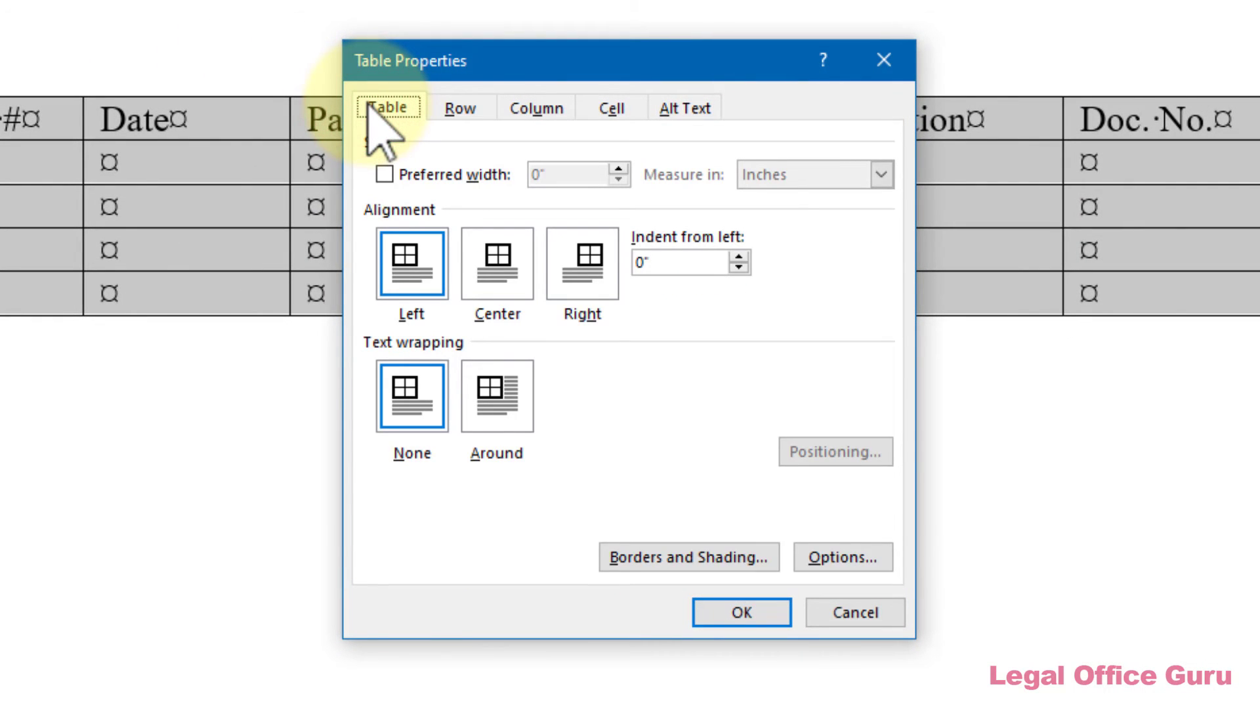
left_click(820, 556)
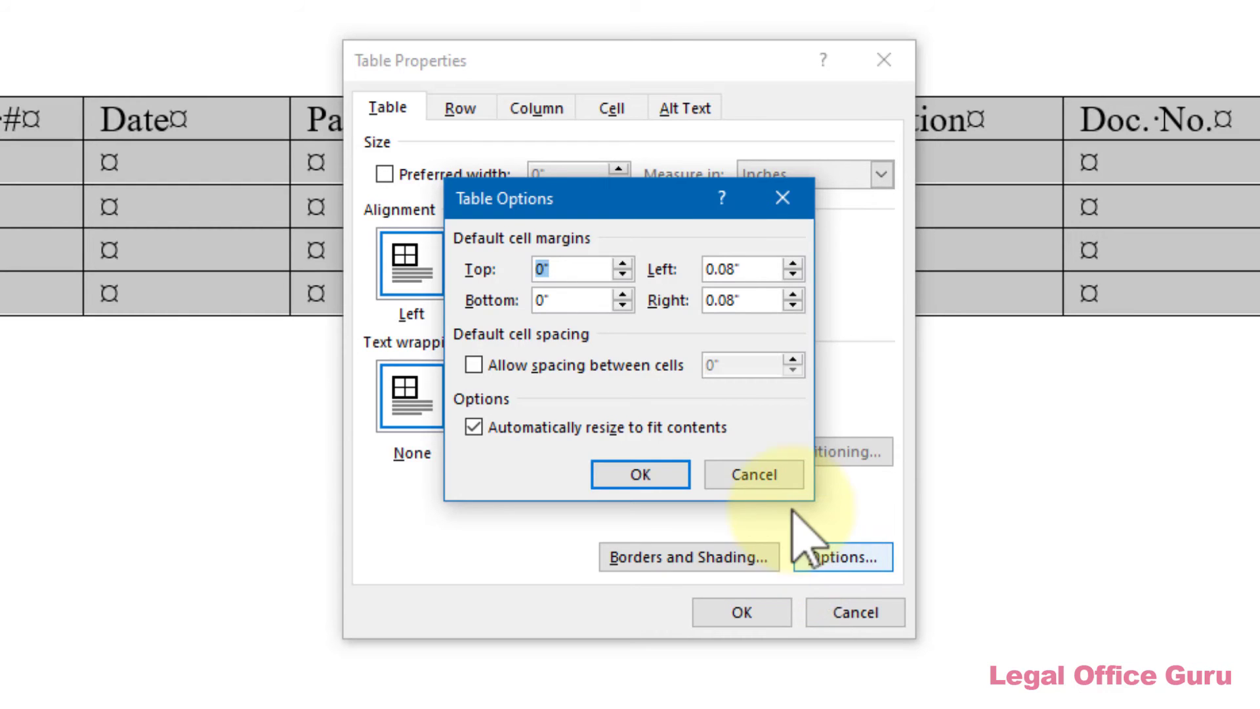
left_click(525, 430)
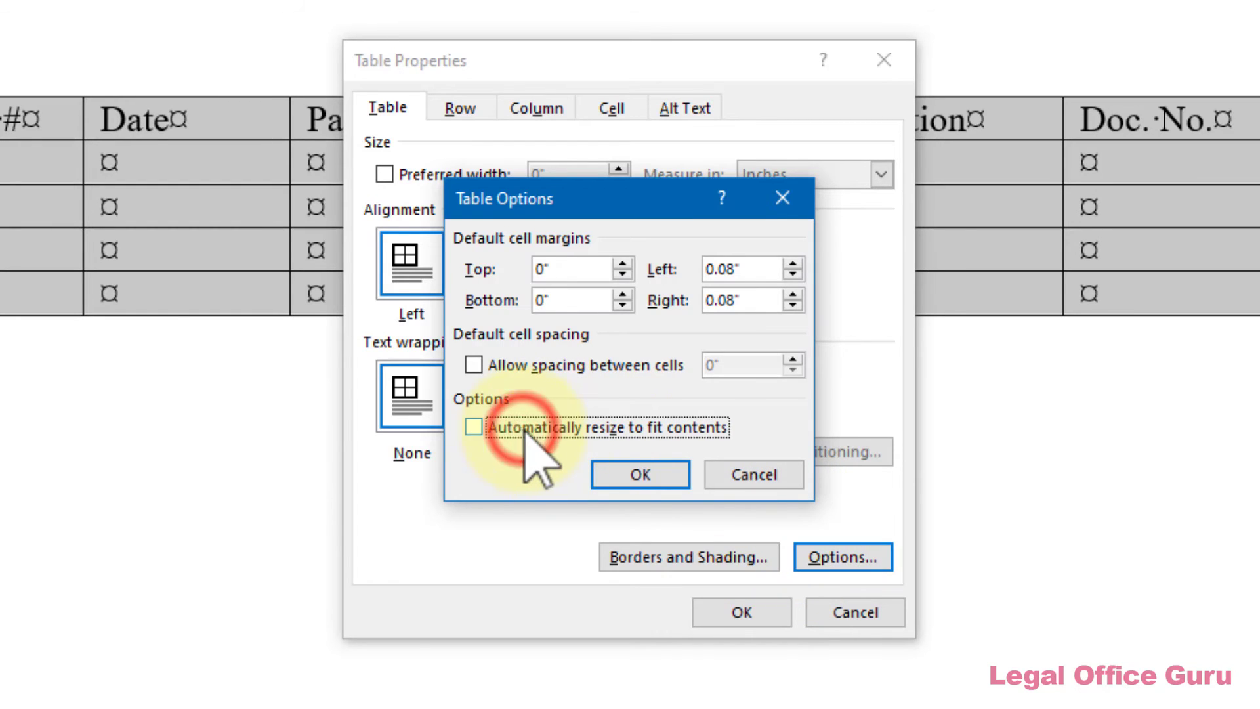
left_click(627, 481)
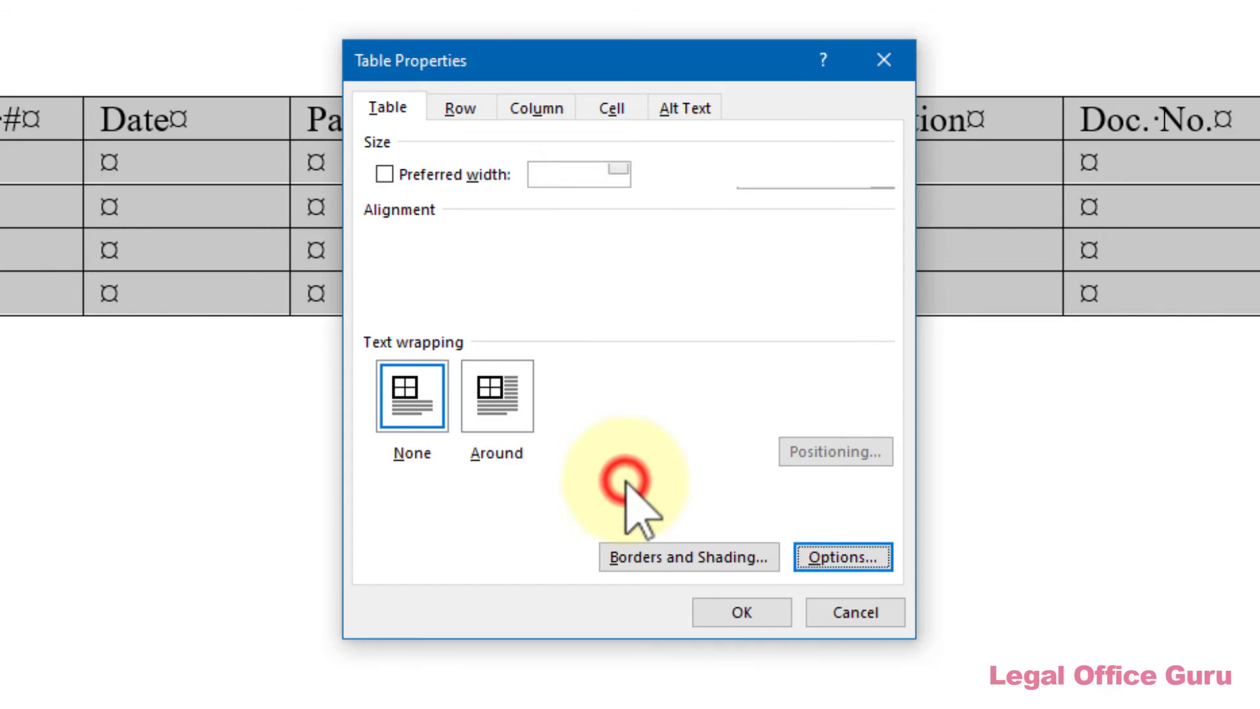
left_click(742, 614)
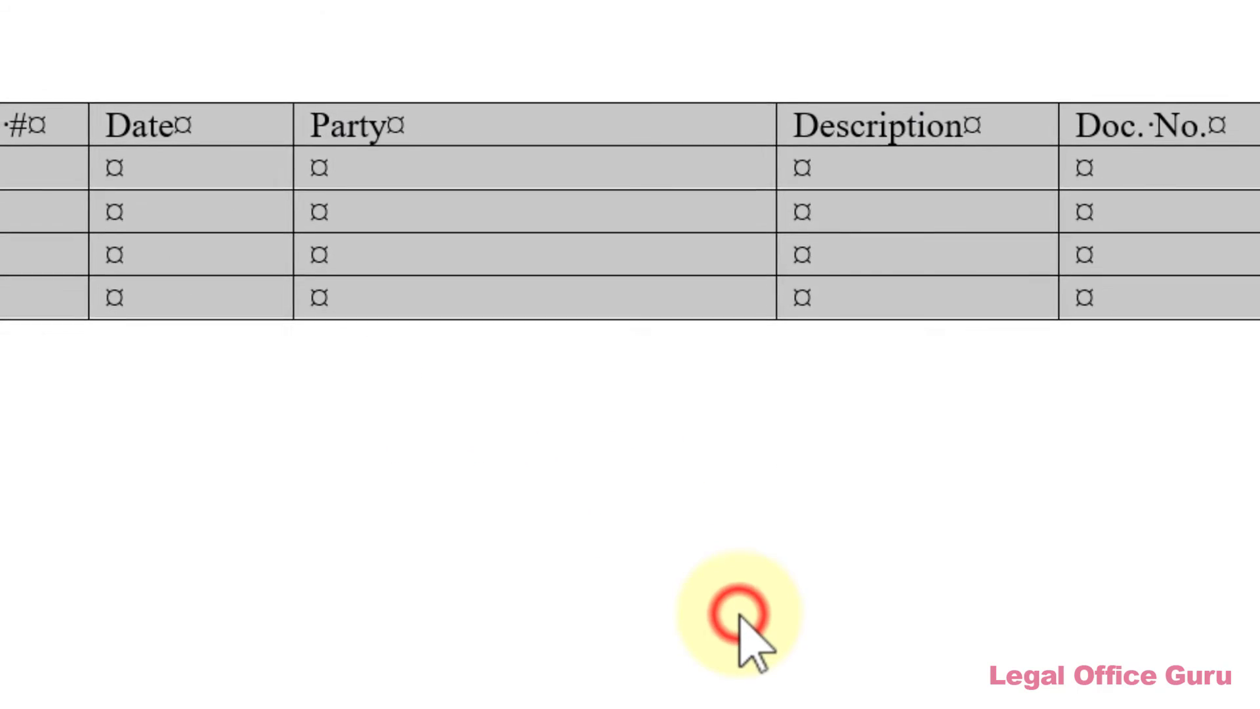
Step: Paste a file path into the first Doc. No. cell, then add row 5 with Tab from the last cell
left_click(1074, 247)
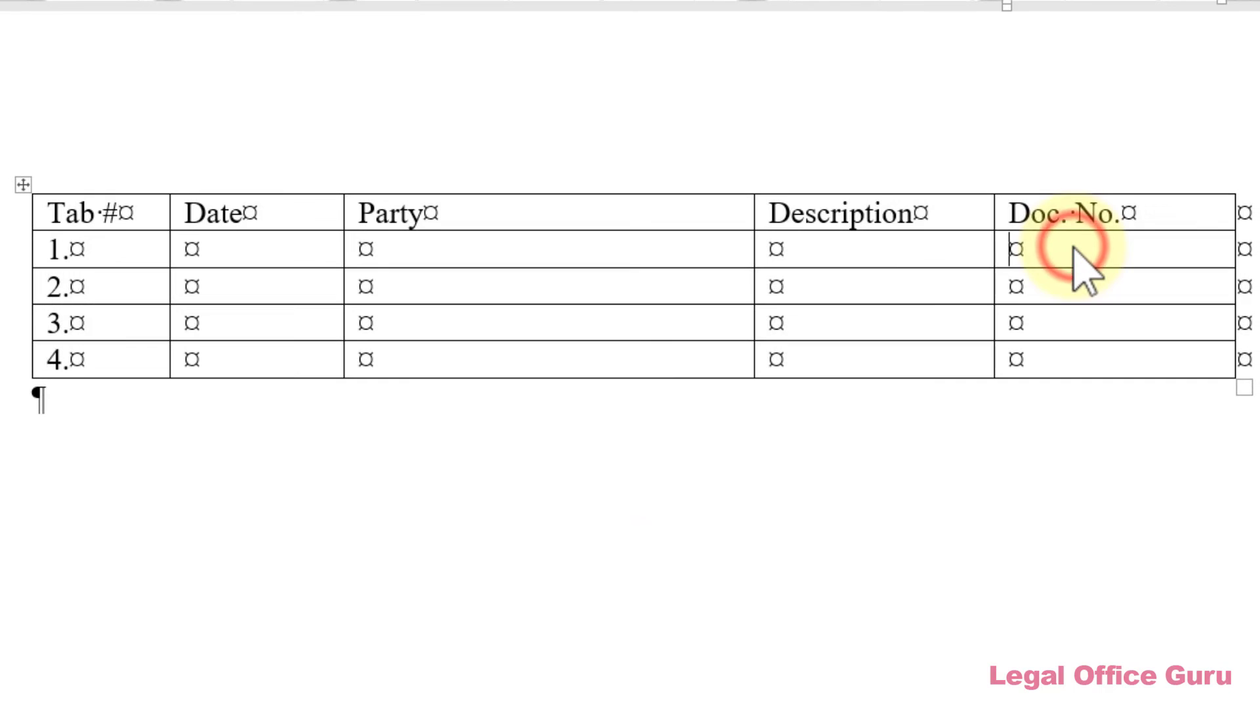
type("J:\\99997\\0123\\Discovery\\Responses\\1234567.pdf")
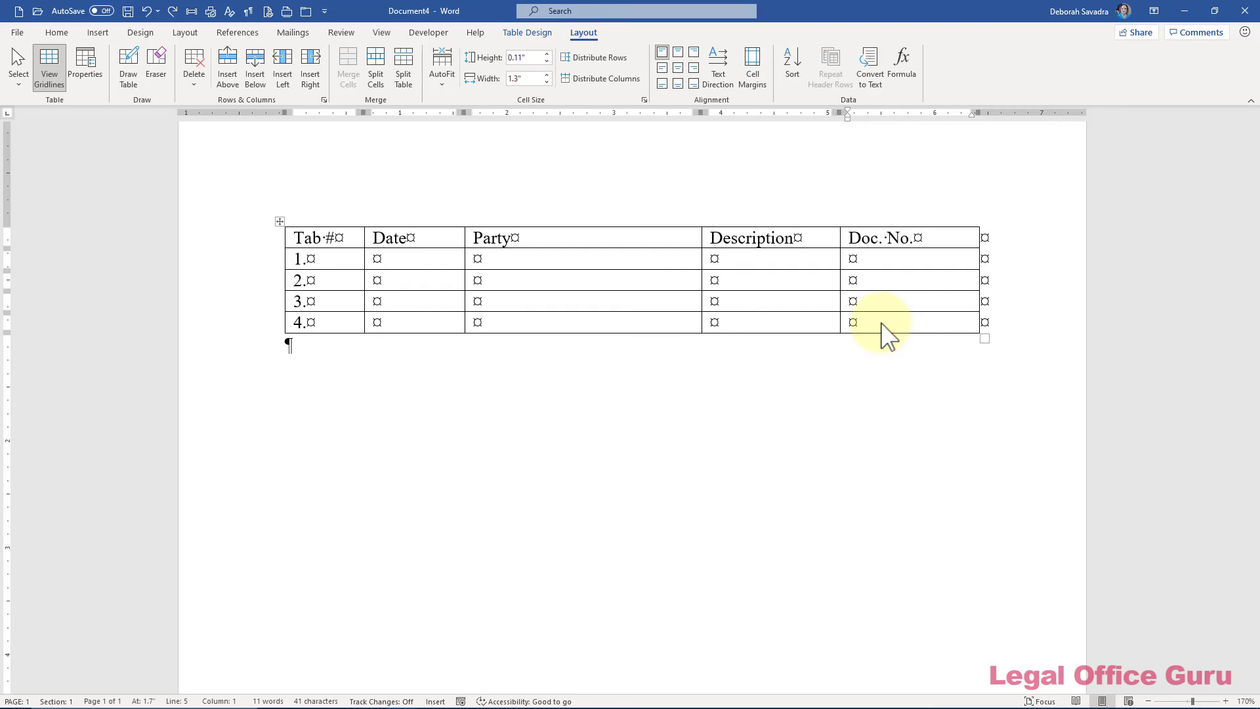
key("Tab")
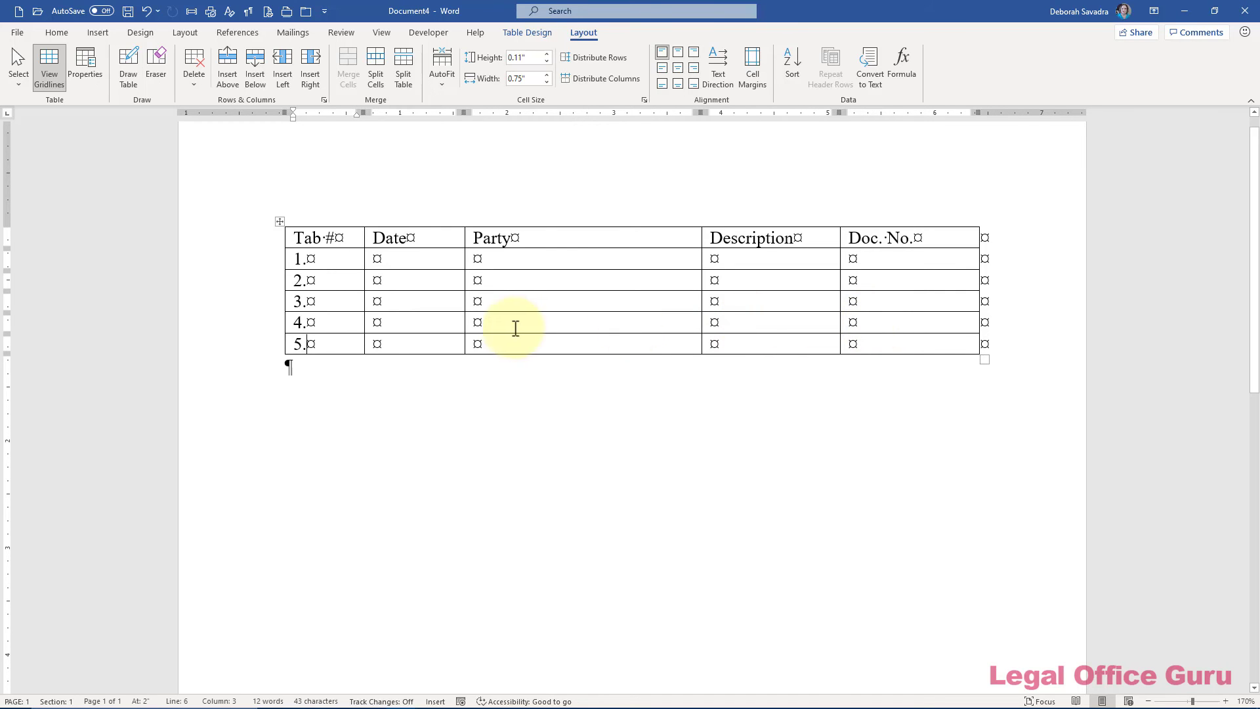
Step: Use the table-edge plus buttons to add a row under row 4 and a column left of Description
mouse_move(279, 338)
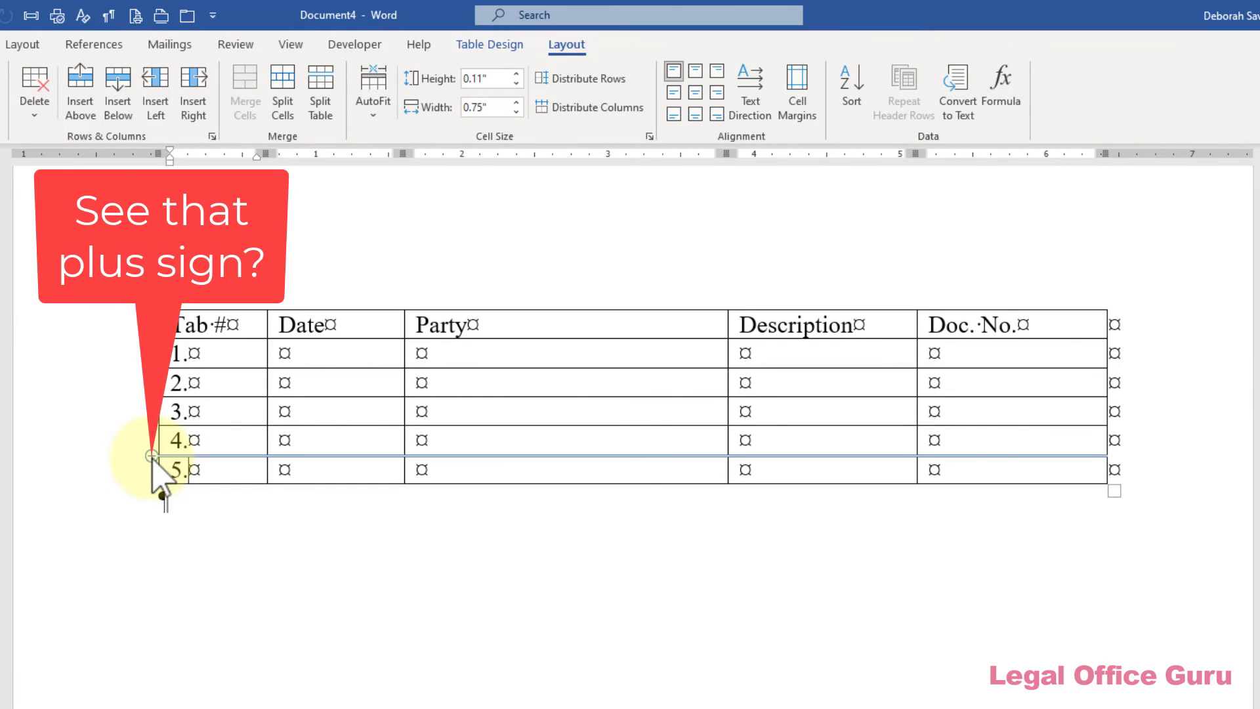
left_click(151, 455)
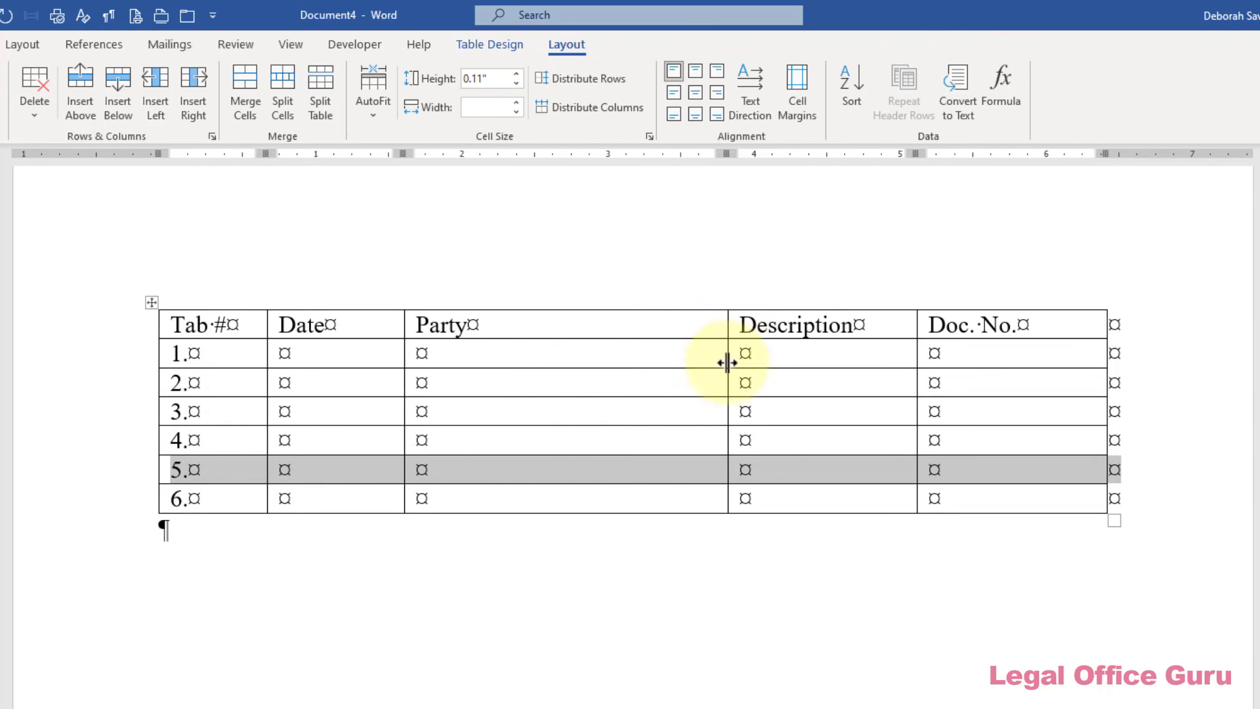
left_click(785, 432)
mouse_move(731, 310)
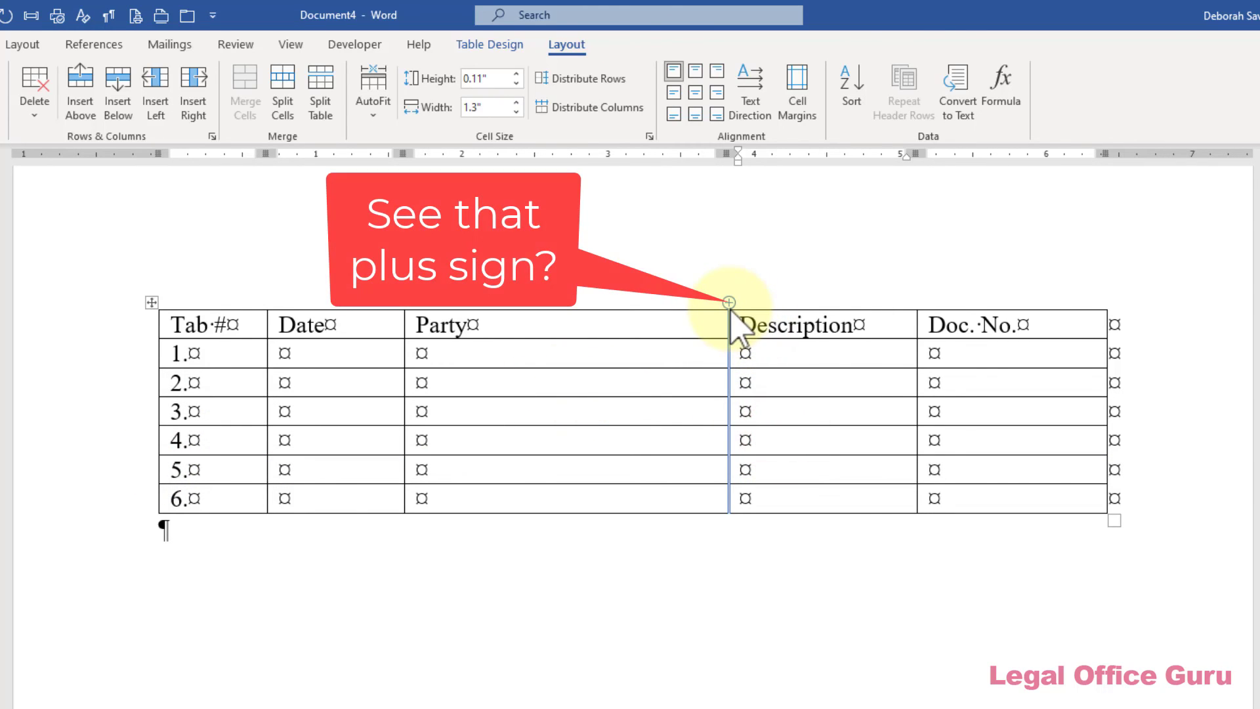
left_click(730, 304)
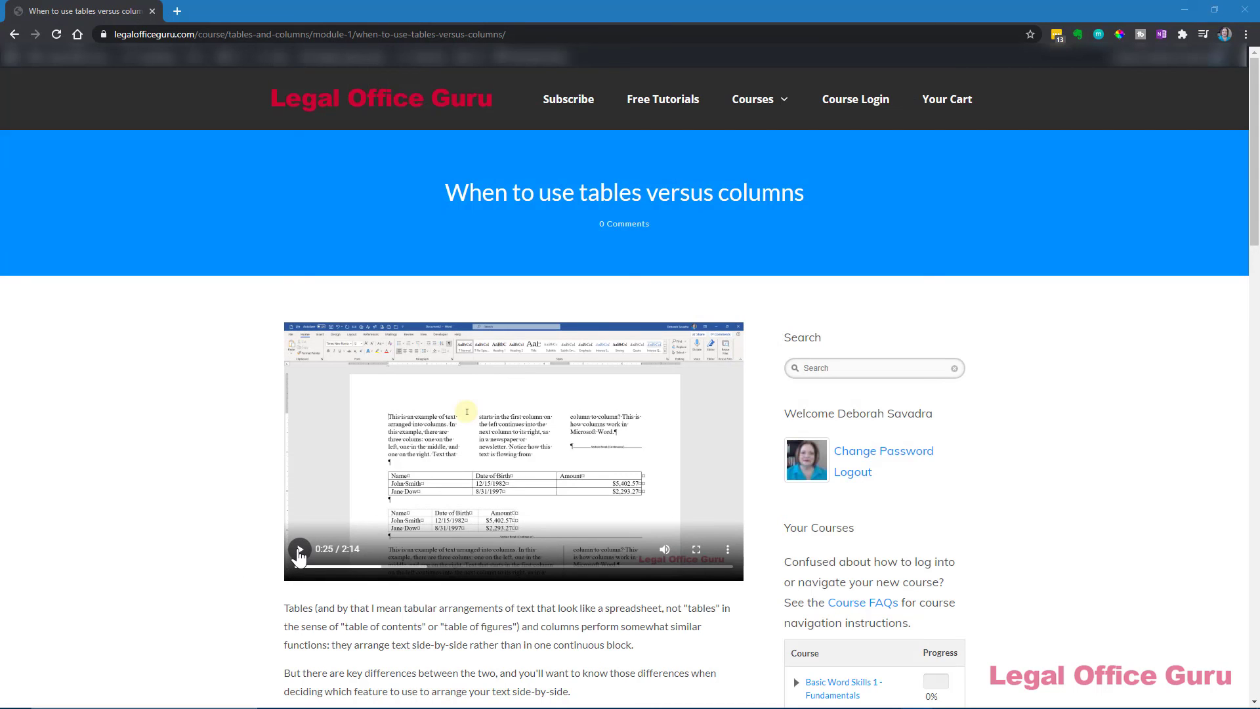
Step: Play the lesson video, then scroll down the page to the Let's Review section
left_click(300, 550)
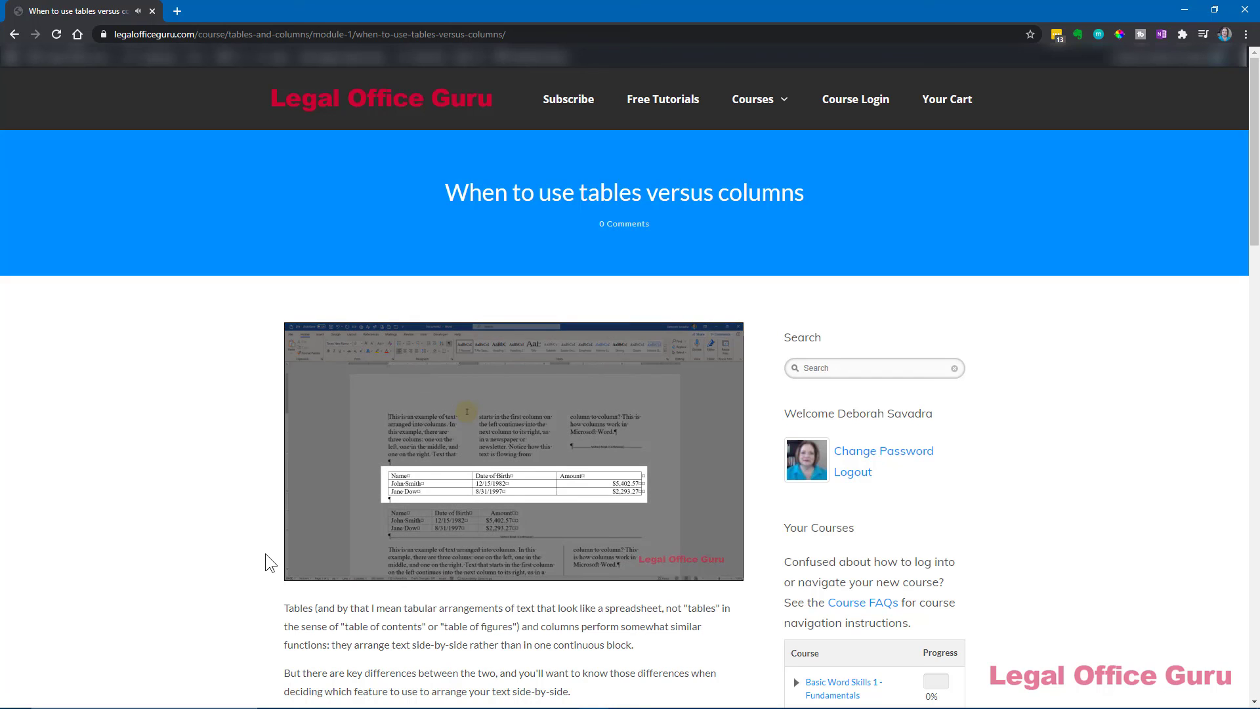
scroll(265, 554, "down", 2)
scroll(265, 554, "down", 2)
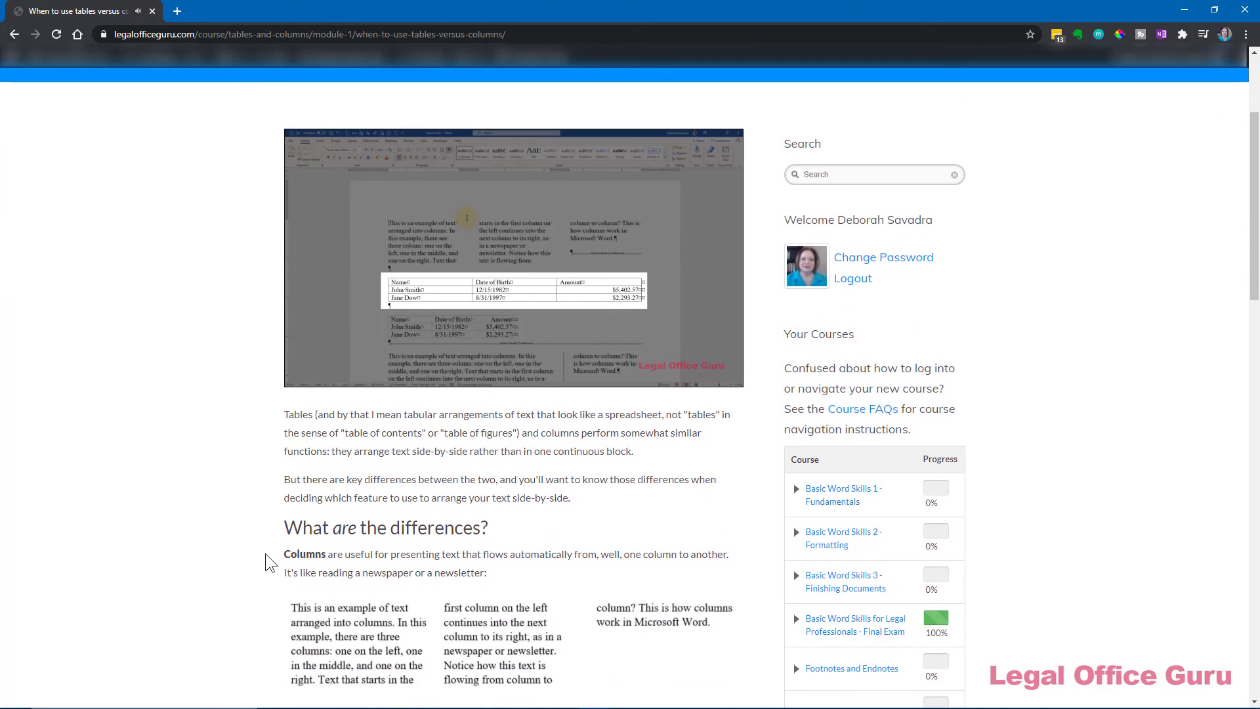
scroll(265, 554, "down", 2)
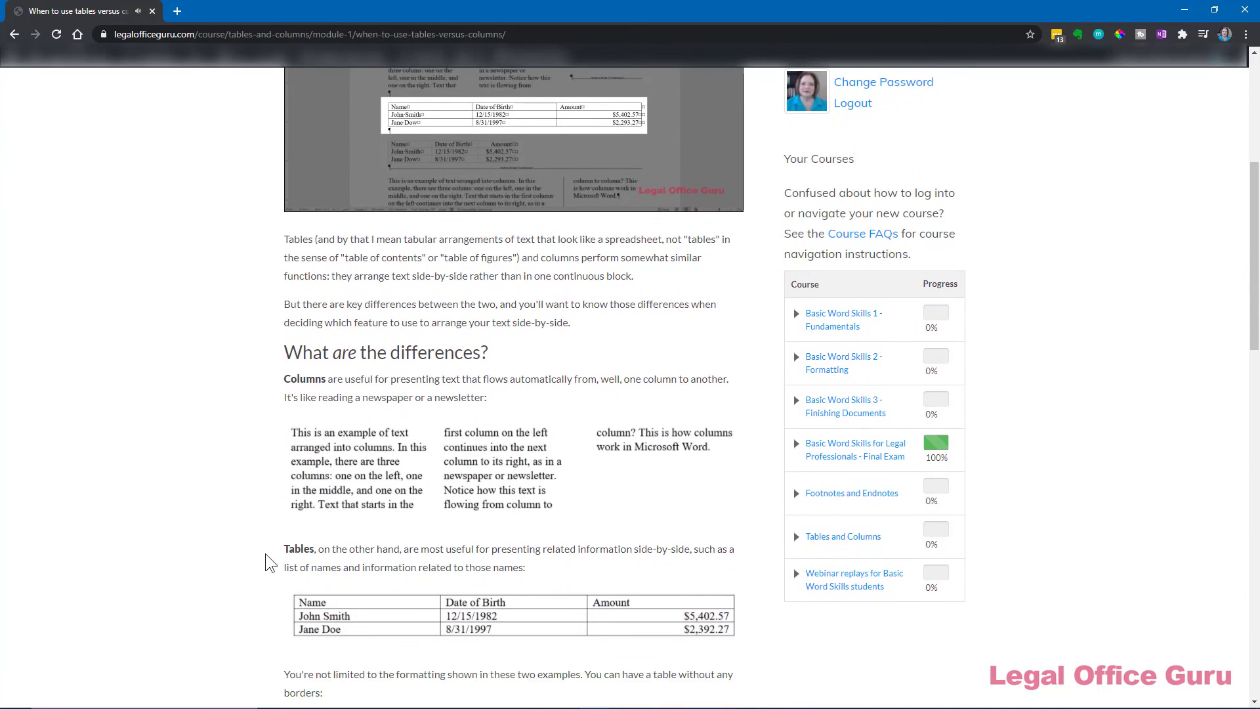
scroll(266, 554, "down", 3)
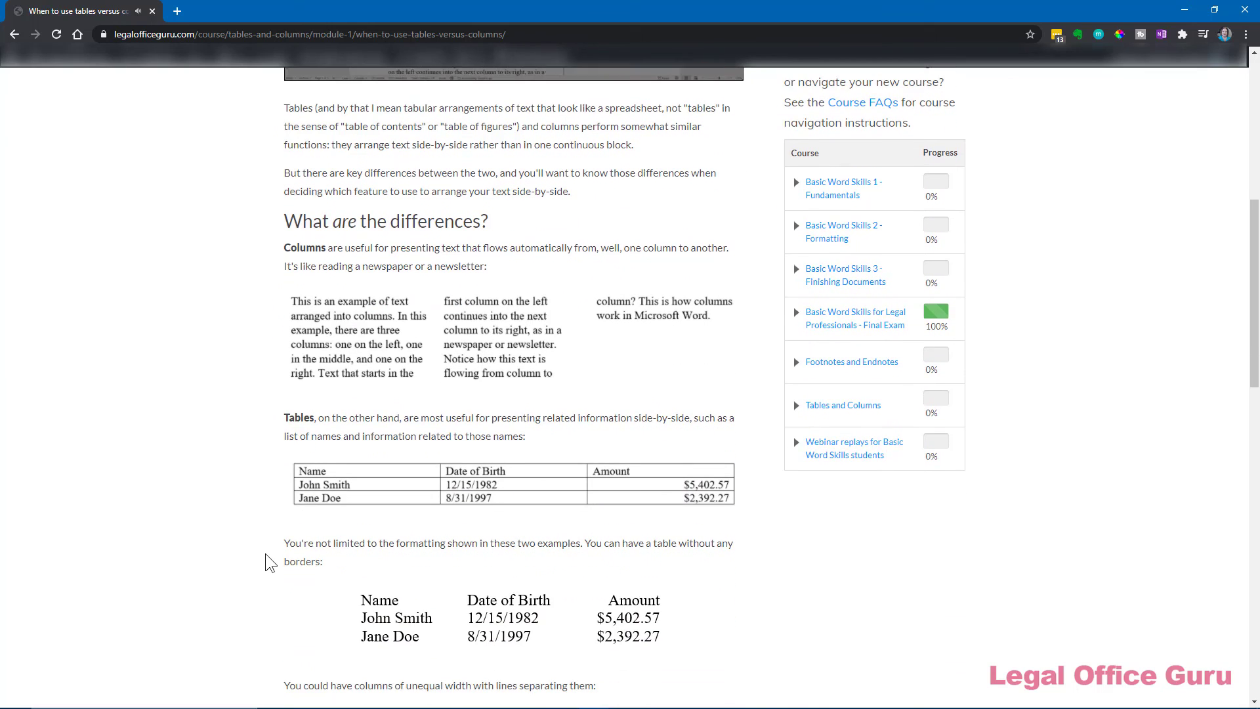
scroll(266, 553, "down", 2)
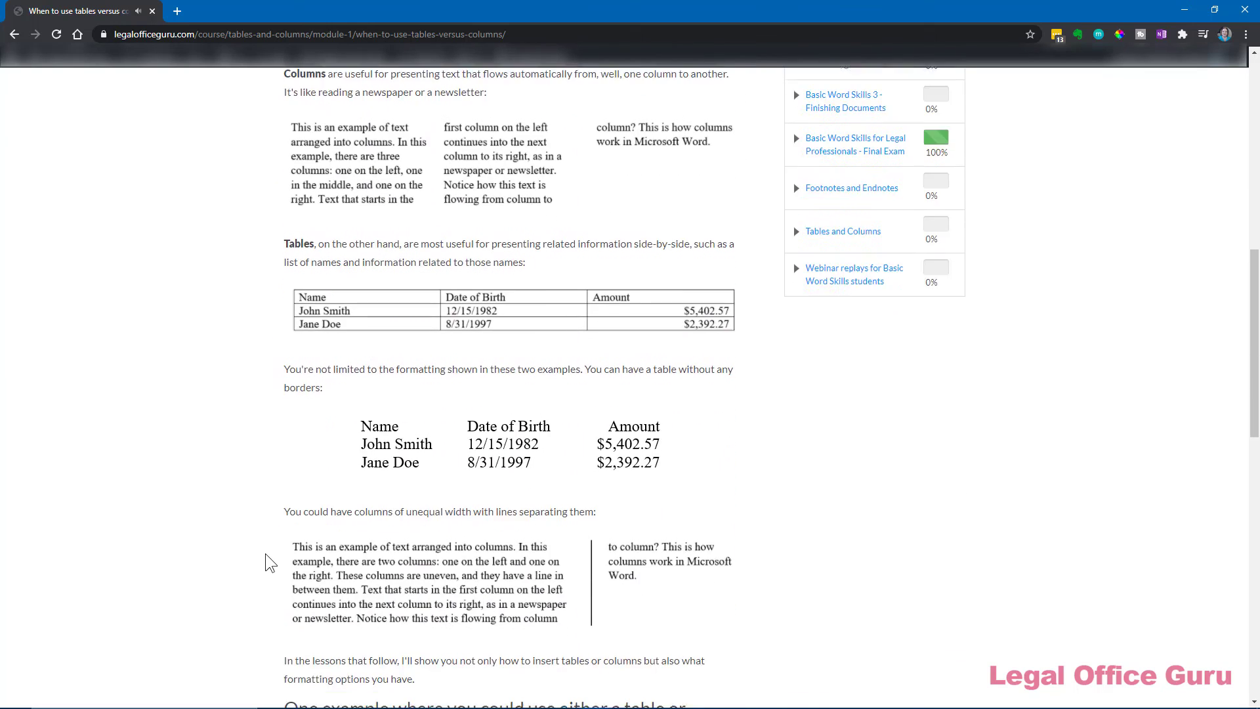
scroll(265, 553, "down", 3)
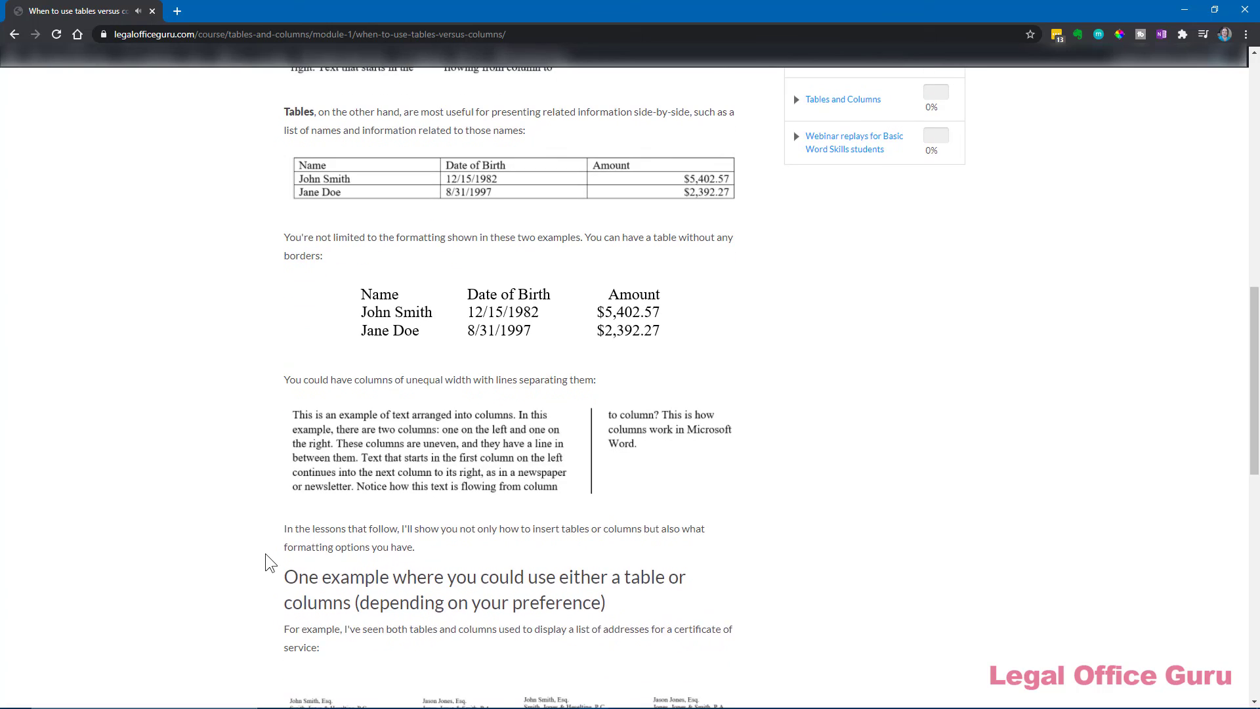
scroll(265, 553, "down", 2)
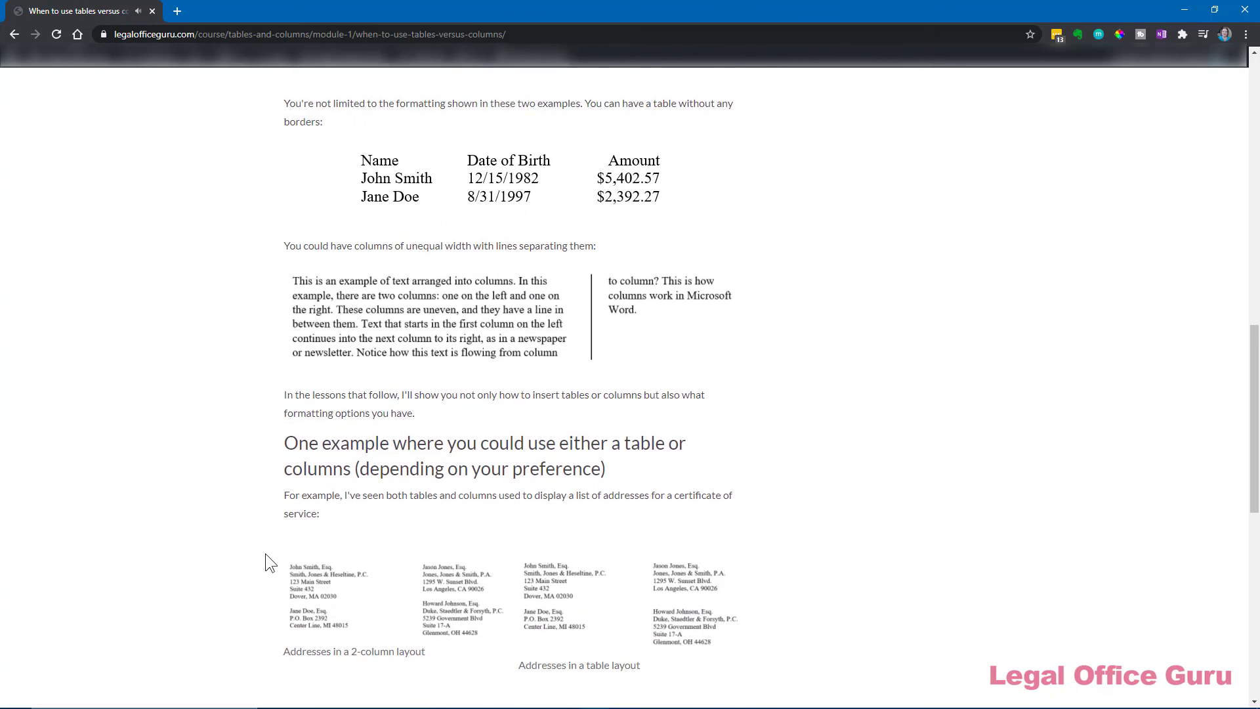
scroll(265, 553, "down", 3)
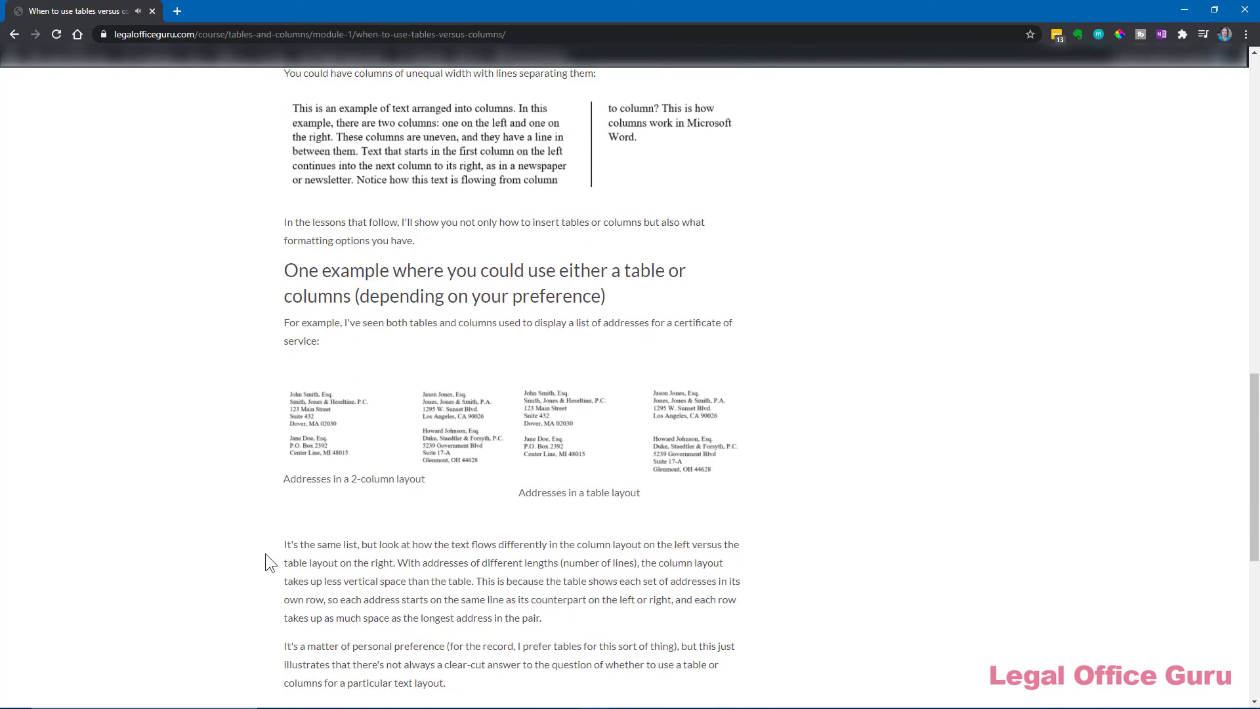
scroll(265, 553, "down", 2)
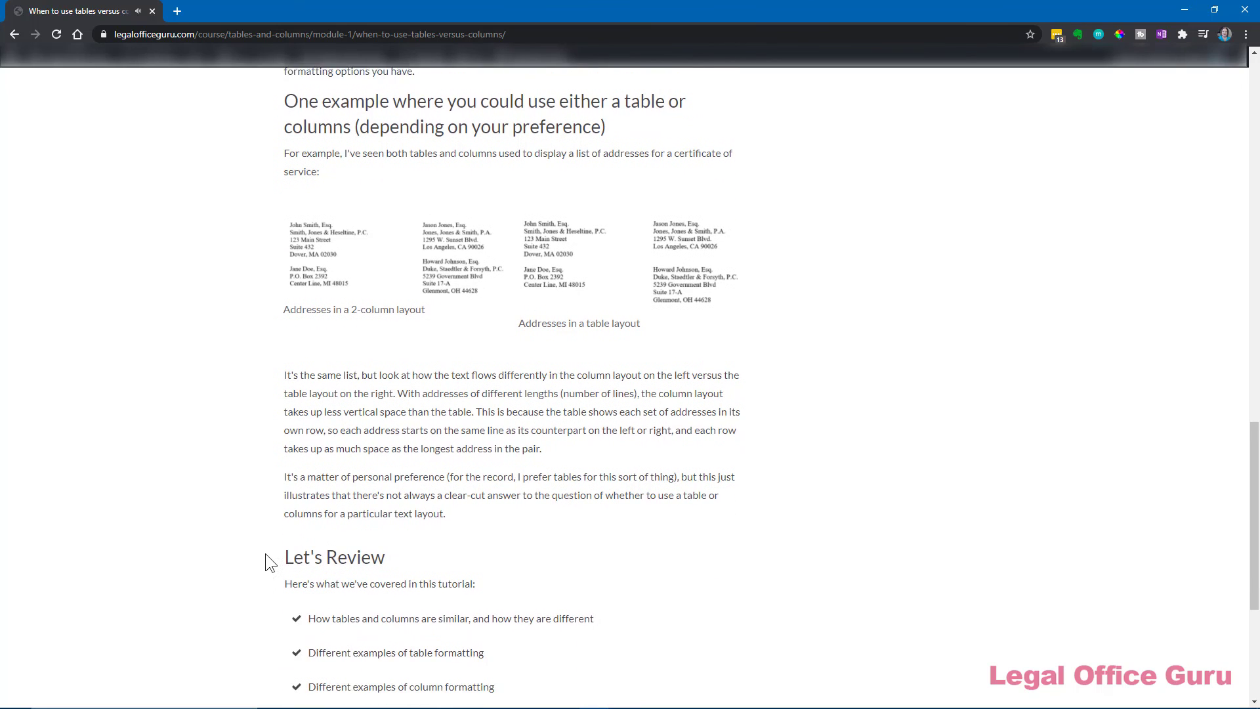
scroll(265, 554, "down", 1)
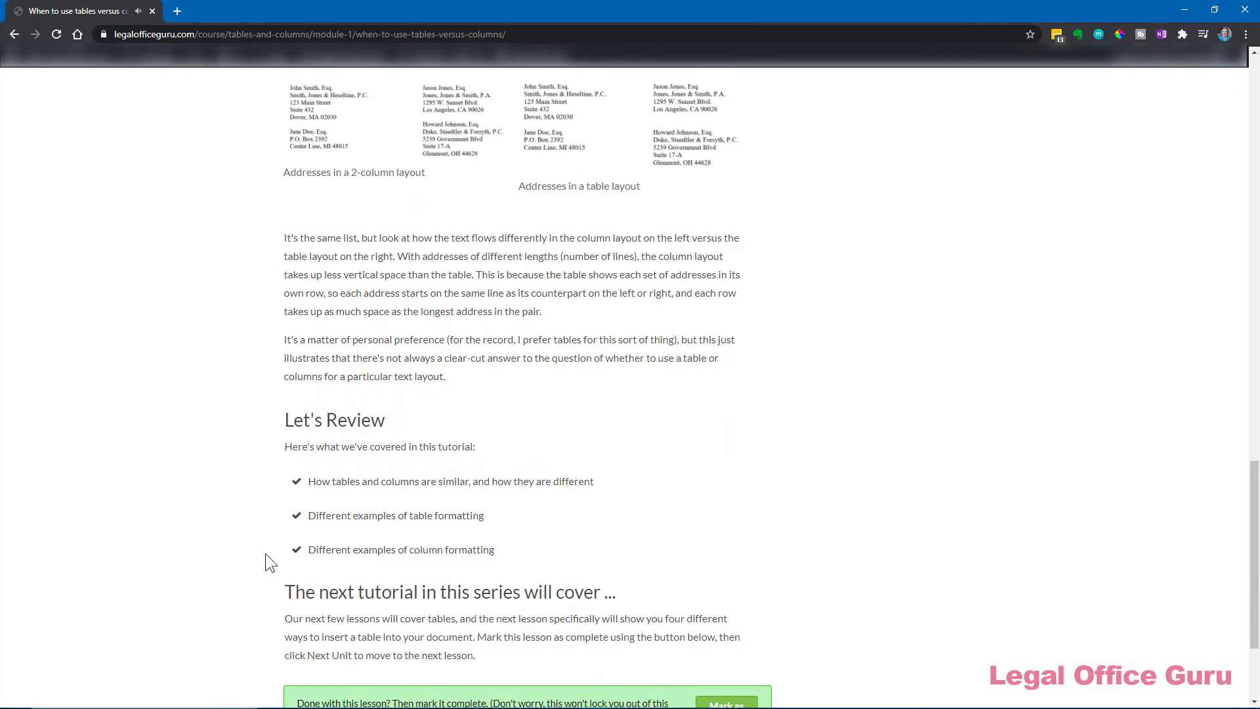